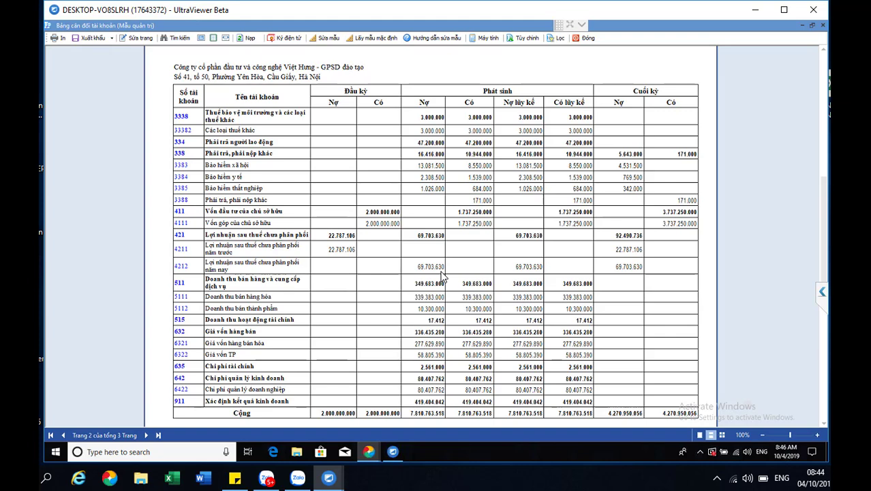
# Close the trial balance report and start a new Chứng từ nghiệp vụ khác voucher in the Tổng hợp module
pyautogui.click(589, 38)
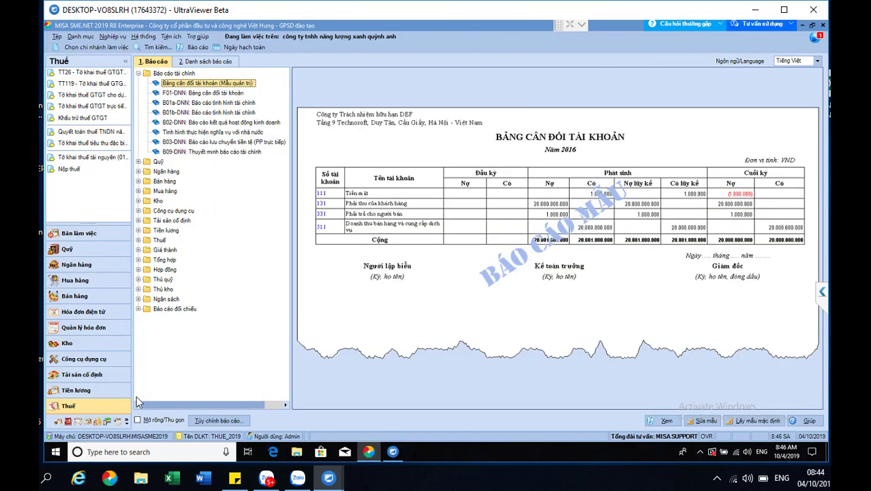
pyautogui.click(67, 423)
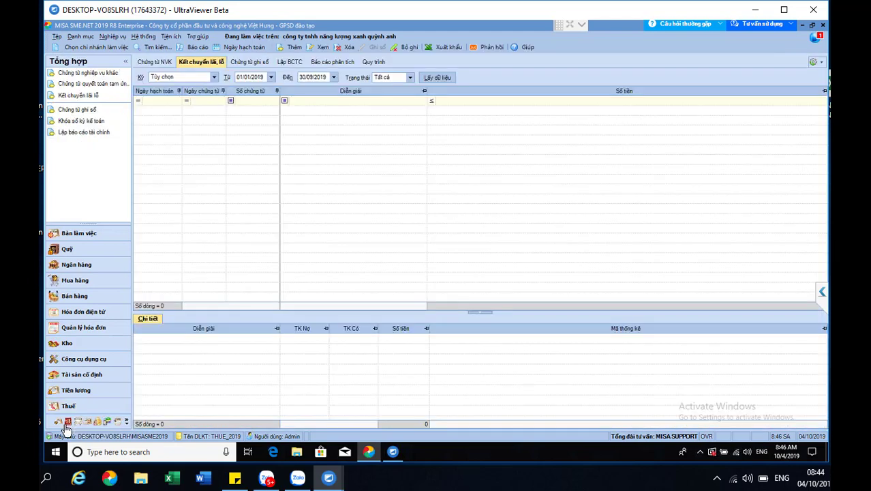
pyautogui.click(92, 73)
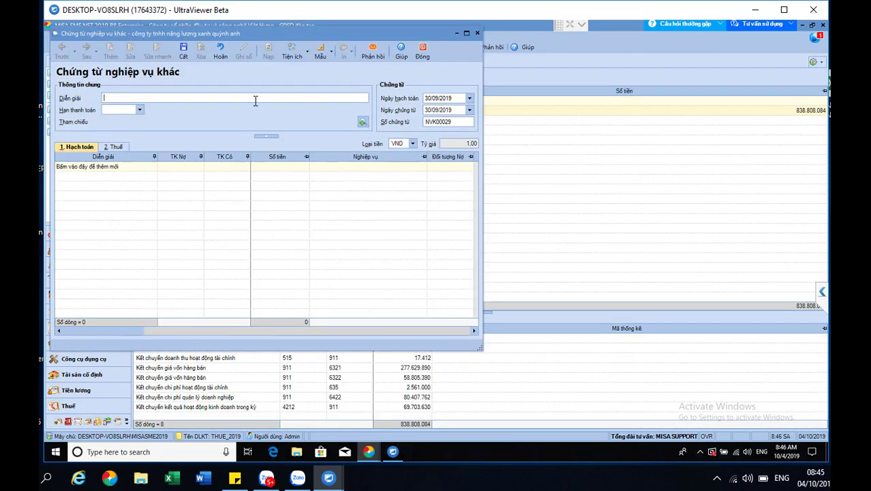
# Enter "Doanh thu tăng thêm" as the description of the new voucher
pyautogui.write('Doanh thu')
pyautogui.click(438, 100)
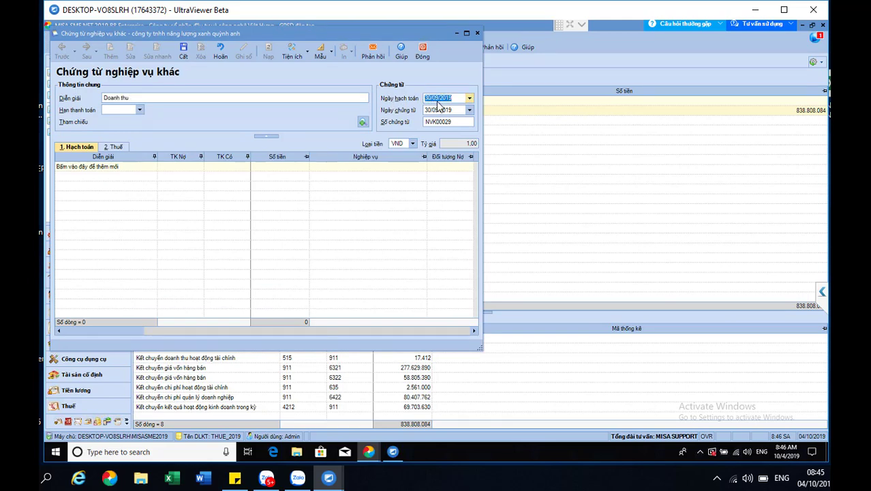
pyautogui.click(155, 98)
pyautogui.click(145, 98)
pyautogui.write('tăng thêm')
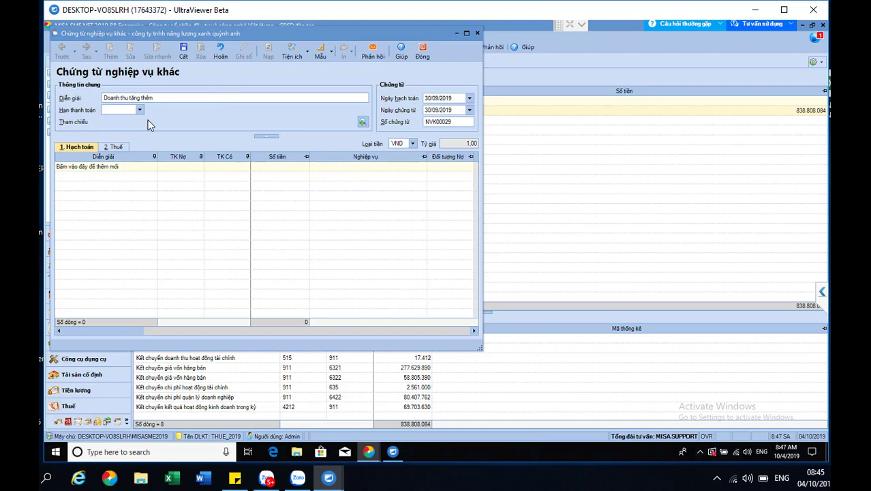
pyautogui.click(462, 123)
# Add an accounting line debiting 1111 and crediting 5111 for 100,000,000, then save and close the voucher
pyautogui.click(150, 170)
pyautogui.click(174, 168)
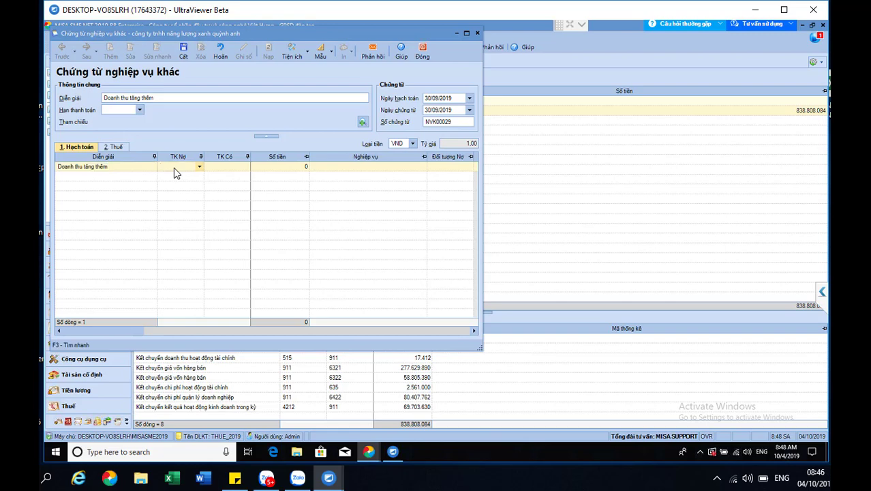
pyautogui.write('1111')
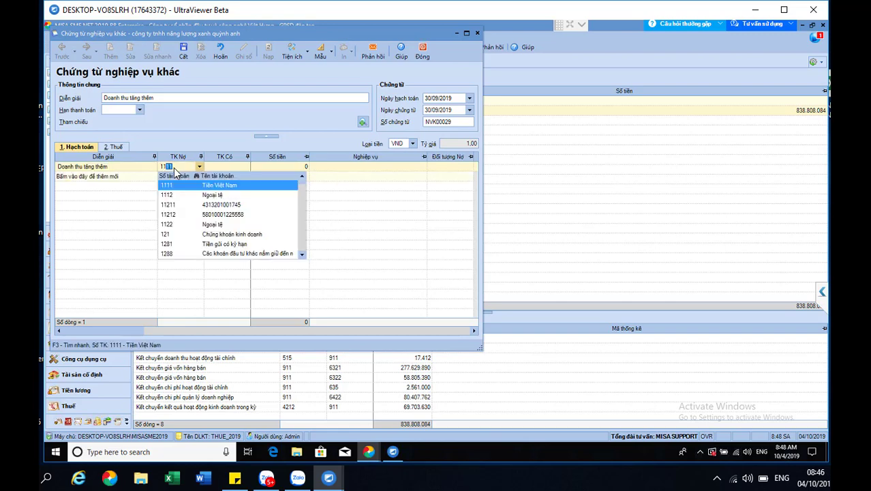
pyautogui.press('Tab')
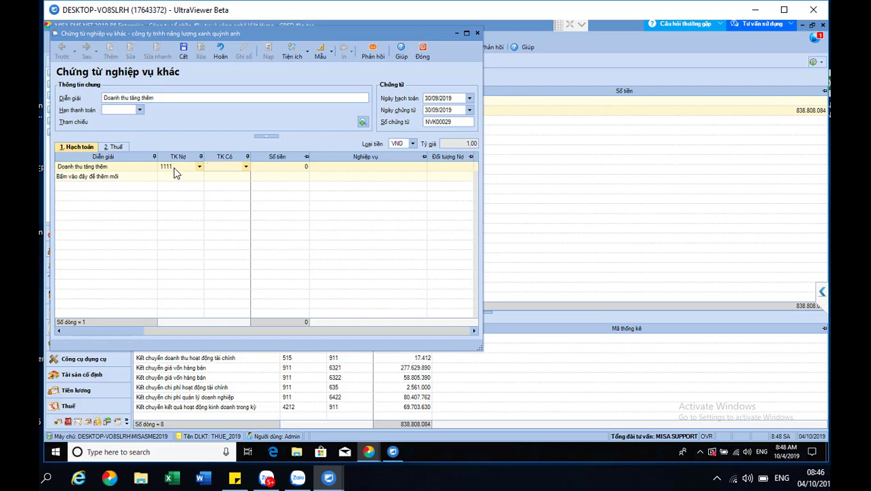
pyautogui.write('511')
pyautogui.press('Tab')
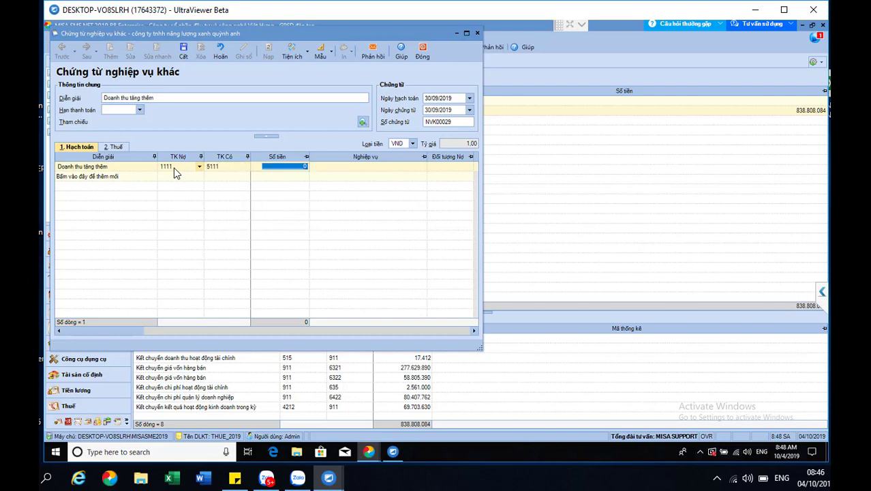
pyautogui.write('100000000')
pyautogui.press('Tab')
pyautogui.hotkey('ctrl', 's')
pyautogui.click(423, 53)
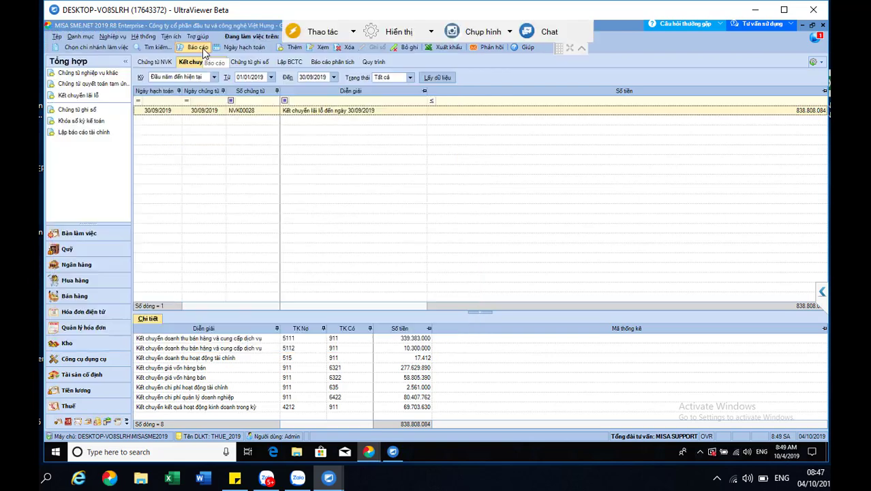
# Run the year-to-date Bảng cân đối tài khoản (Mẫu quản trị) report and examine the movements and closing balance of revenue account 511
pyautogui.click(199, 47)
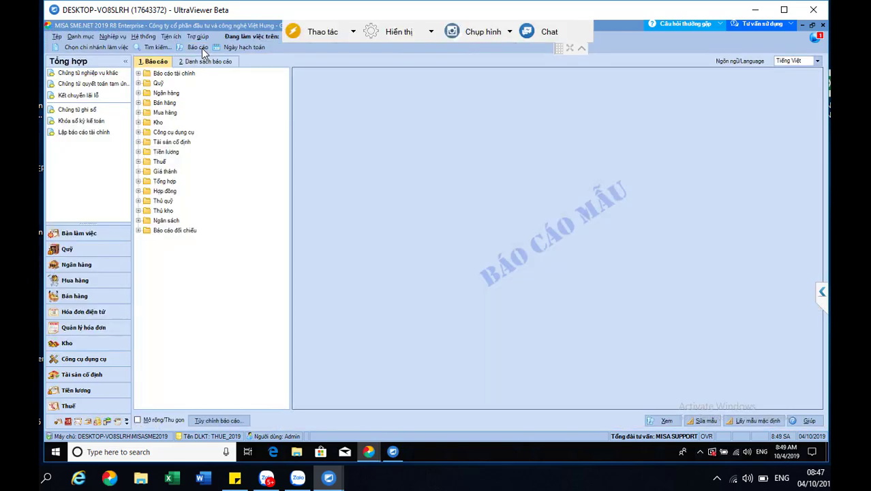
pyautogui.doubleClick(174, 72)
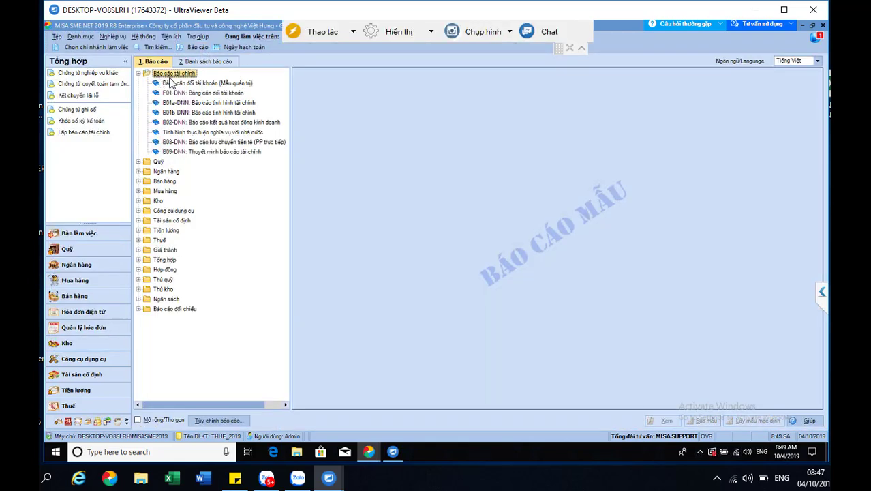
pyautogui.doubleClick(205, 82)
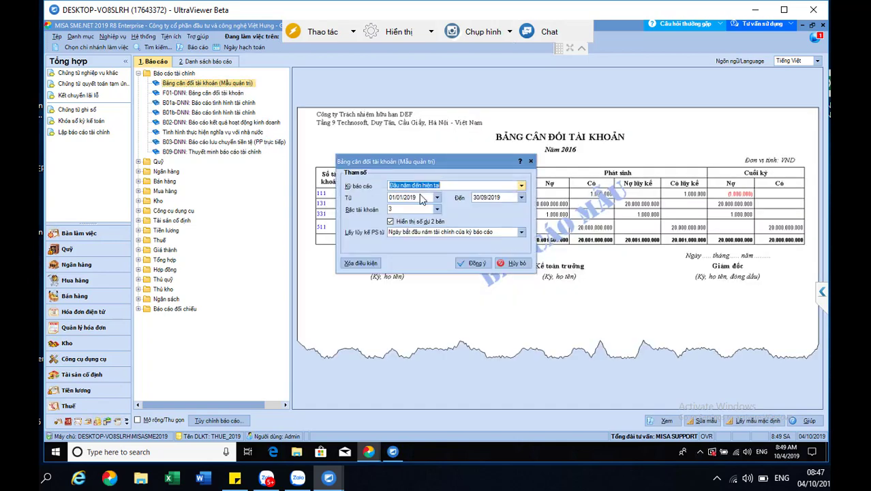
pyautogui.click(474, 264)
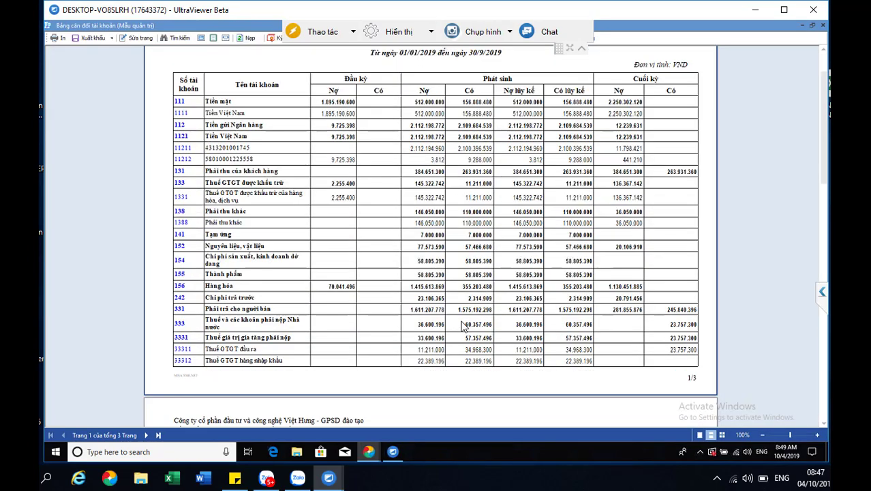
pyautogui.scroll(-5, 462, 328)
pyautogui.scroll(-2, 461, 329)
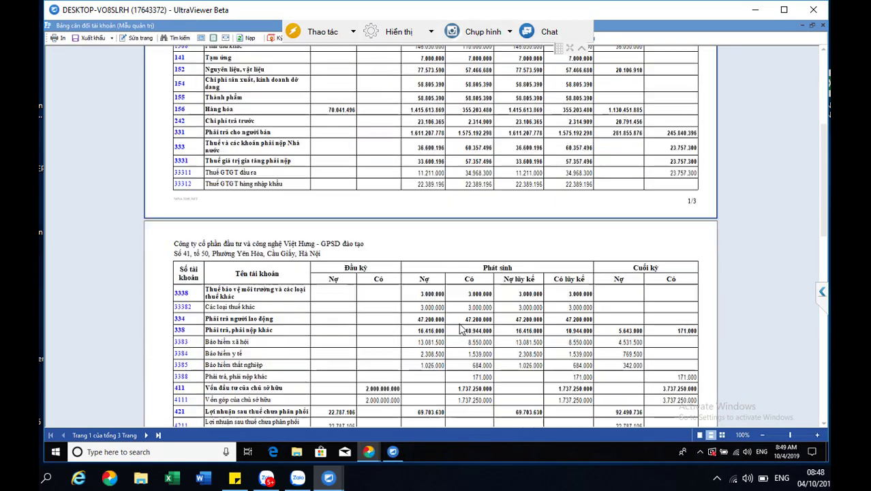
pyautogui.scroll(-5, 460, 329)
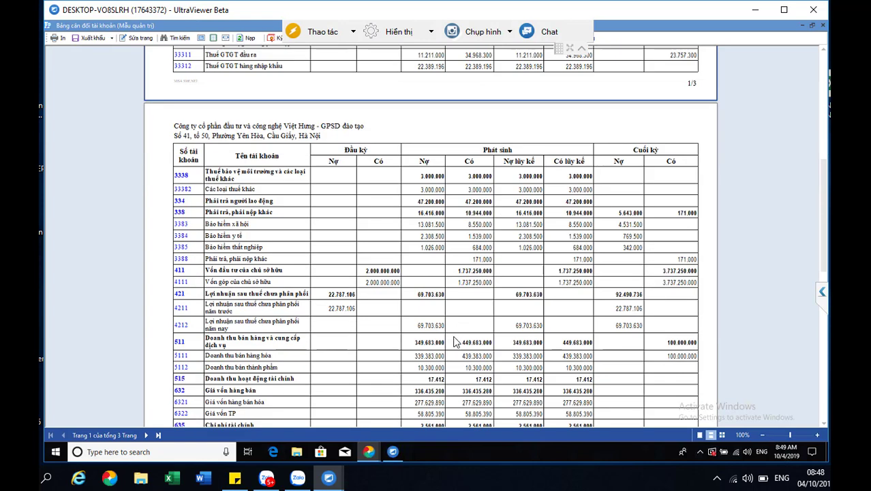
pyautogui.scroll(-4, 452, 334)
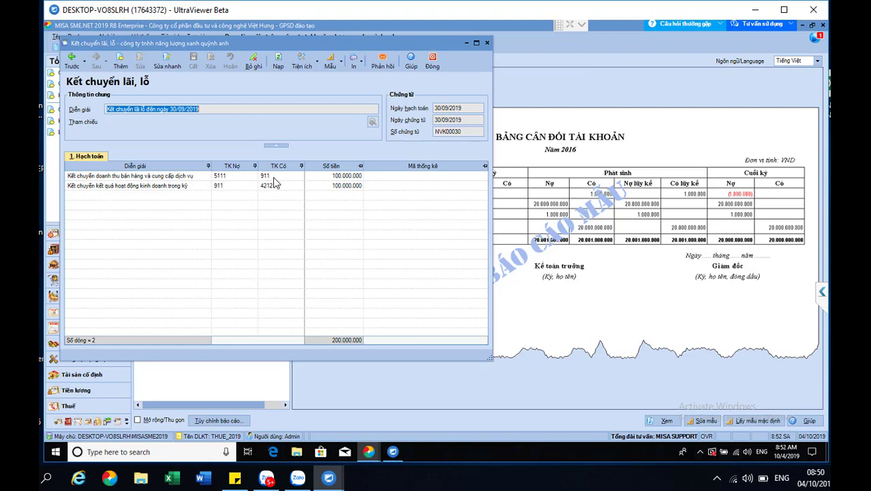
# Check the debit and credit accounts of the revenue transfer line in closing voucher NVK00030, then close the voucher
pyautogui.click(232, 177)
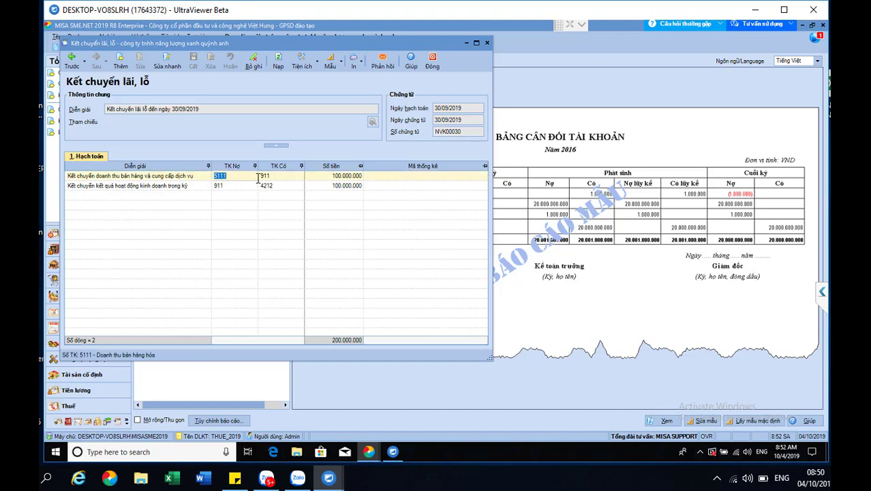
pyautogui.click(266, 177)
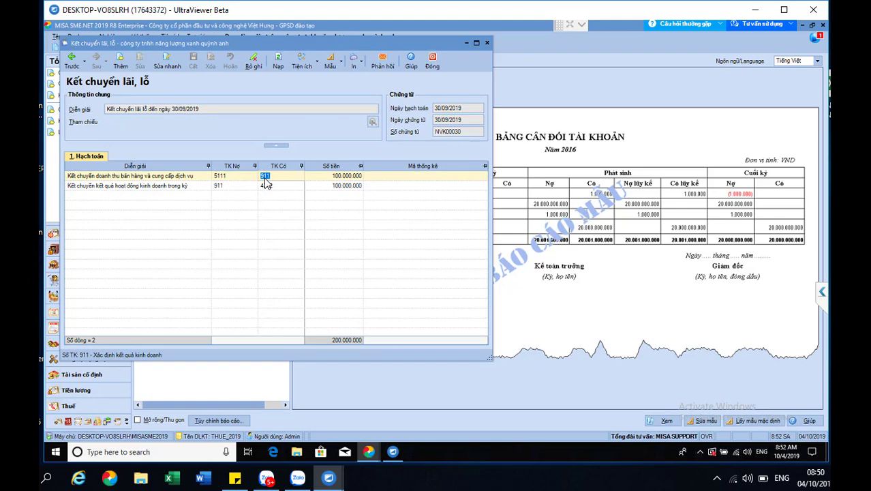
pyautogui.click(434, 62)
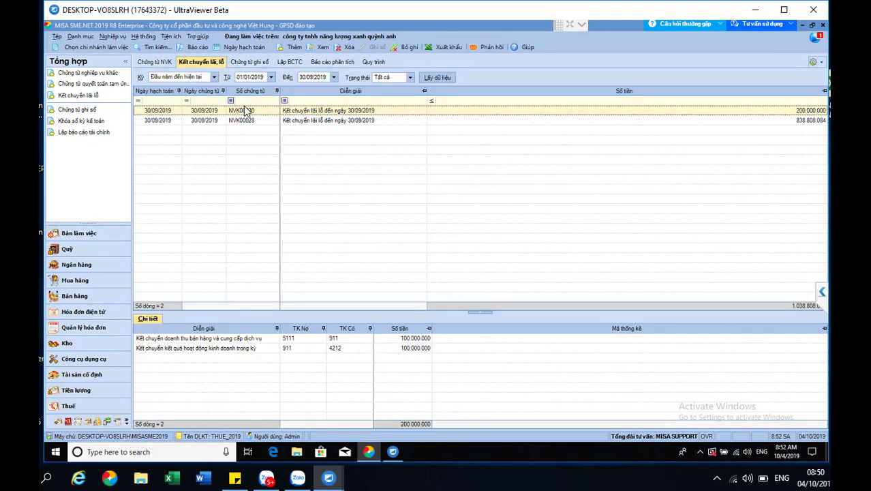
# Unpost and delete both profit and loss closing vouchers, NVK00030 and NVK00028
pyautogui.keyDown('shift'); pyautogui.click(247, 120); pyautogui.keyUp('shift')
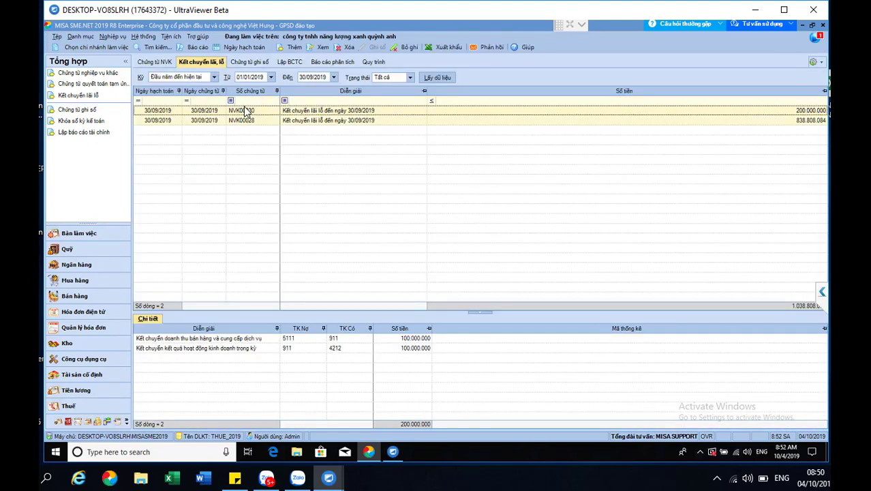
pyautogui.click(412, 50)
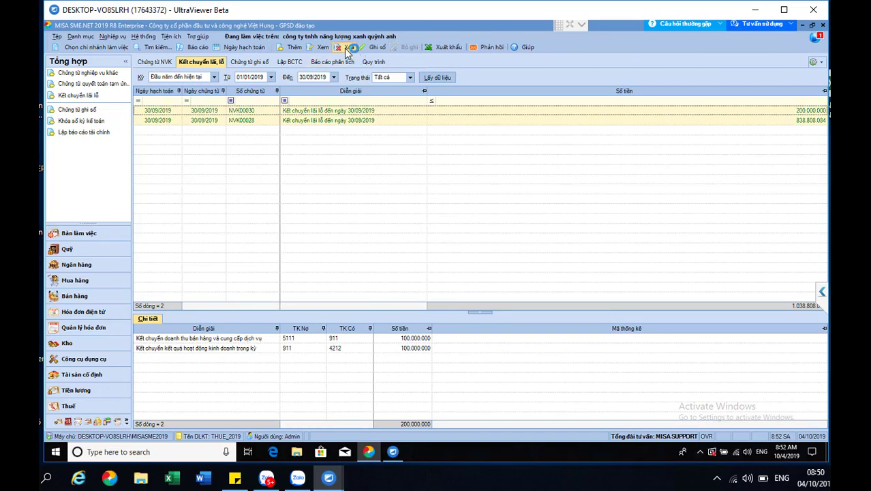
pyautogui.click(345, 49)
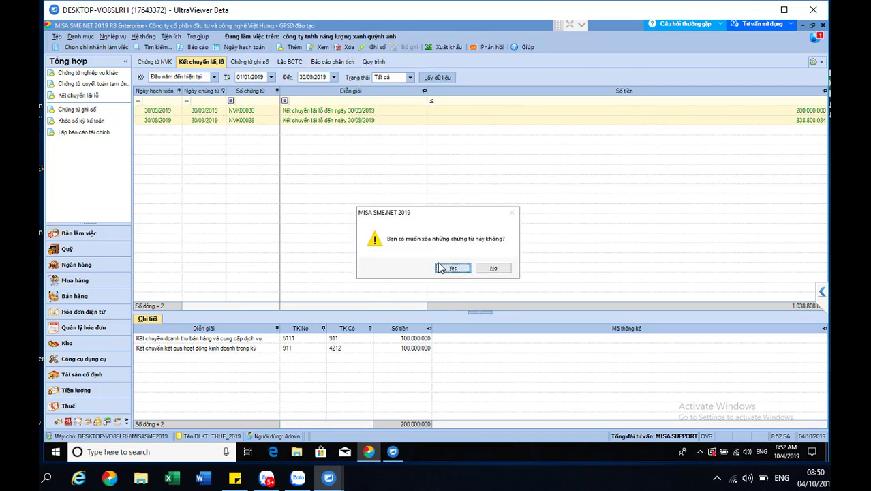
pyautogui.click(452, 268)
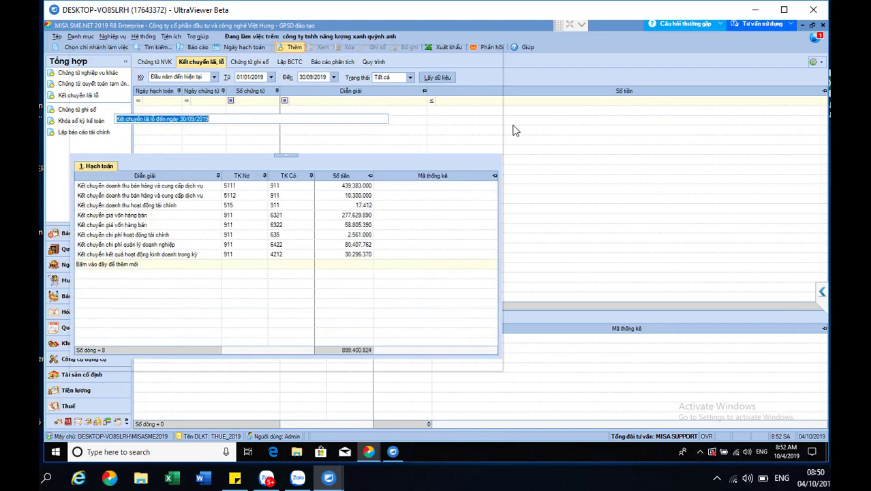
# Create and save a new Kết chuyển lãi, lỗ voucher dated 30/09/2019, check its expense transfer accounts, and close it
pyautogui.click(465, 120)
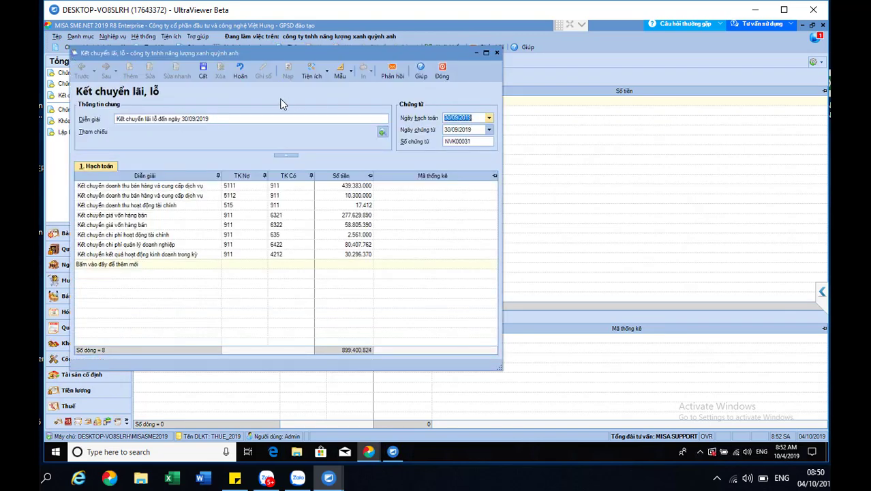
pyautogui.click(203, 73)
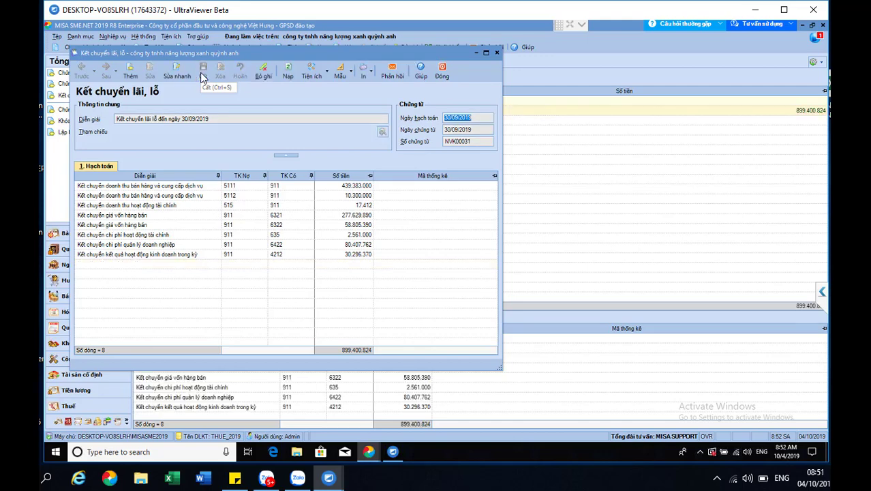
pyautogui.click(275, 244)
pyautogui.click(275, 235)
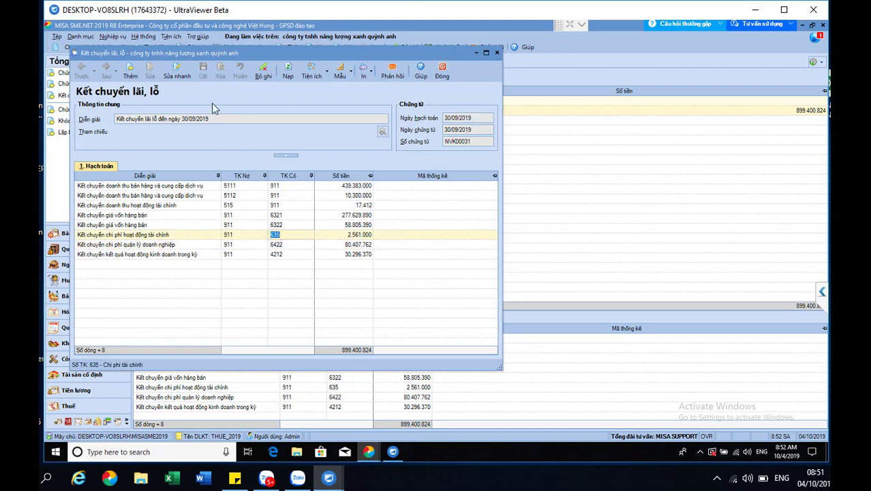
pyautogui.click(442, 73)
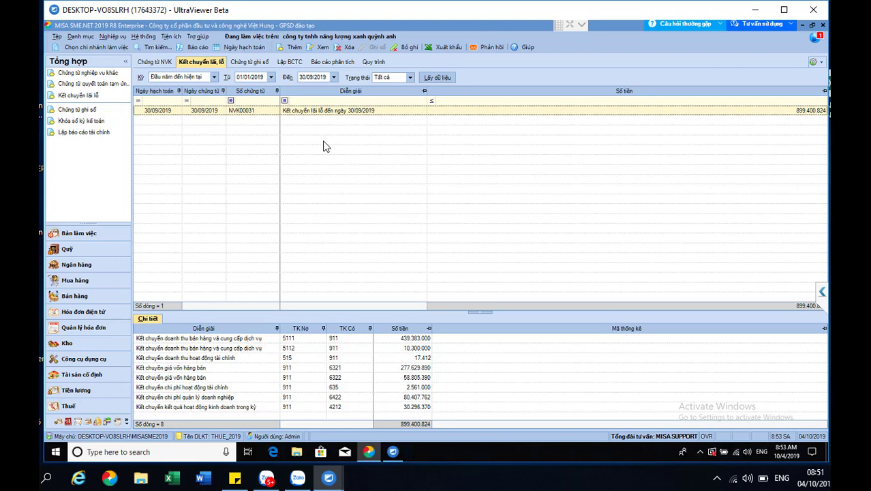
# Open the parameters of the Bảng cân đối tài khoản (Mẫu quản trị) financial report and set Bậc tài khoản to 3
pyautogui.click(198, 47)
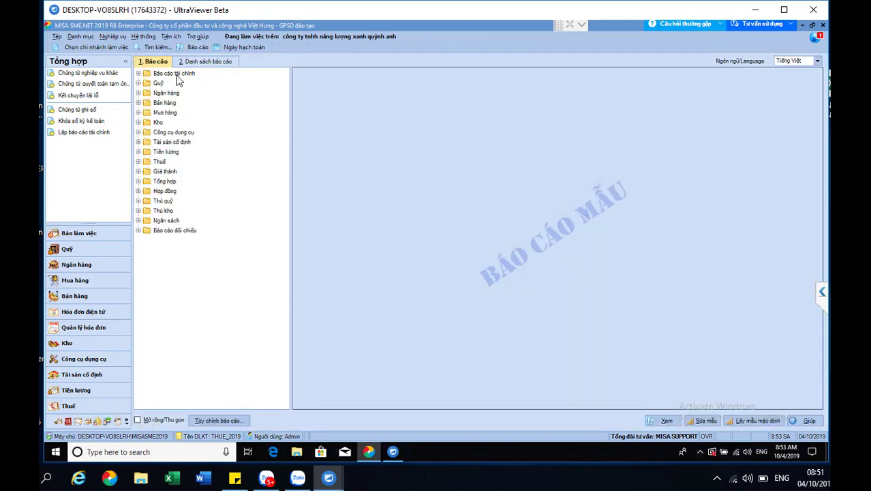
pyautogui.doubleClick(176, 73)
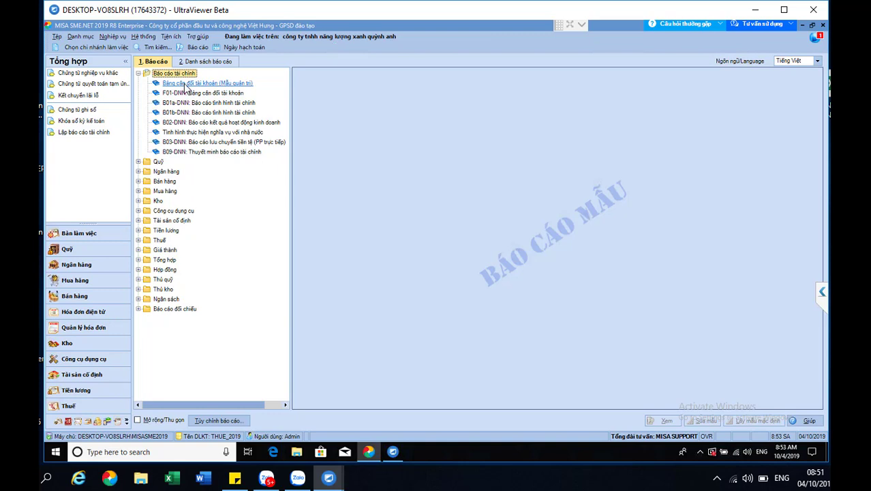
pyautogui.click(184, 84)
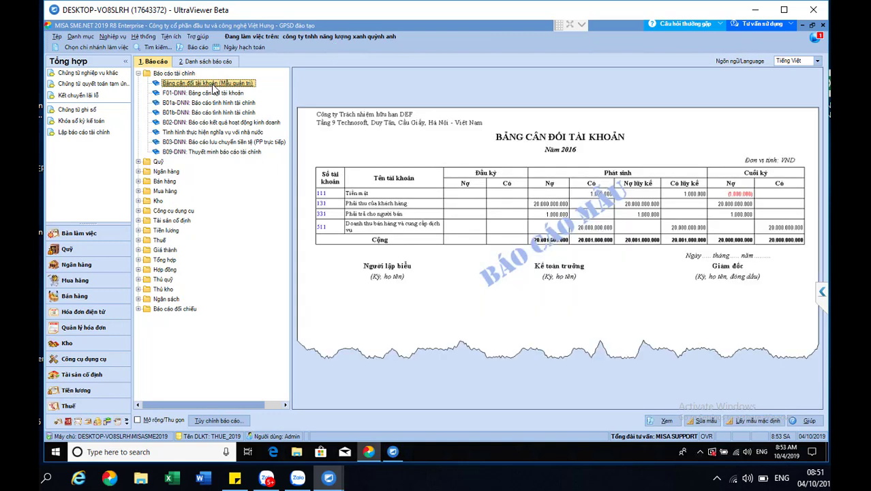
pyautogui.doubleClick(183, 85)
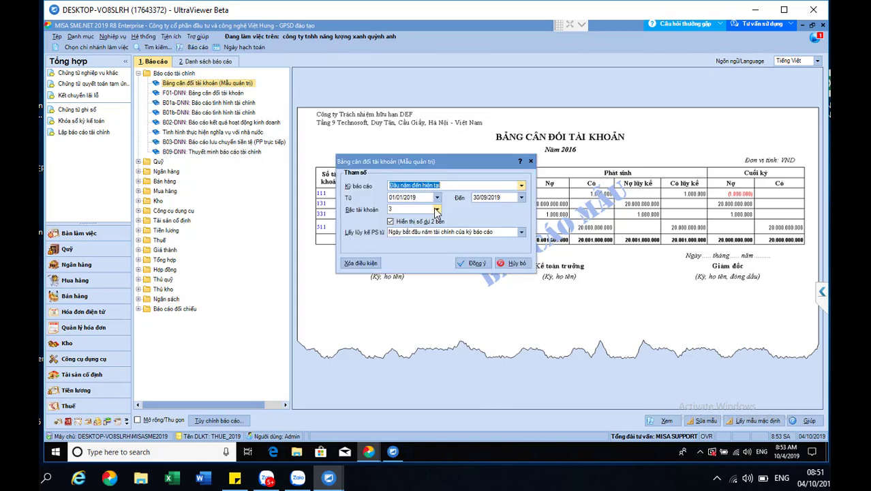
pyautogui.click(436, 209)
pyautogui.click(409, 233)
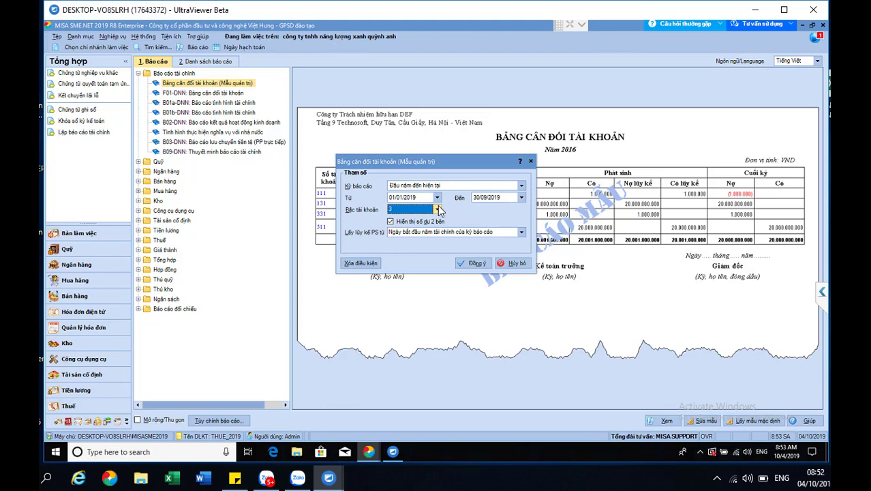
pyautogui.click(439, 211)
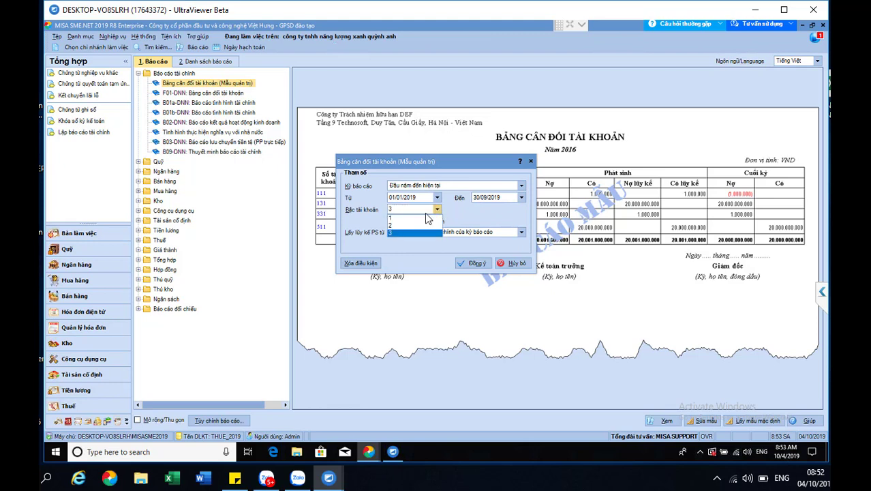
pyautogui.click(393, 234)
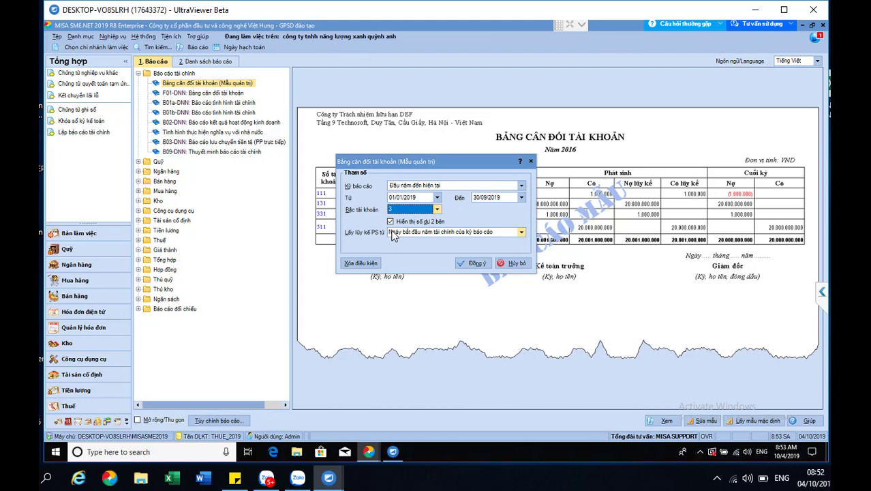
# Run the report with Hiển thị số dư 2 bên enabled and examine the account movements and closing balances
pyautogui.click(390, 223)
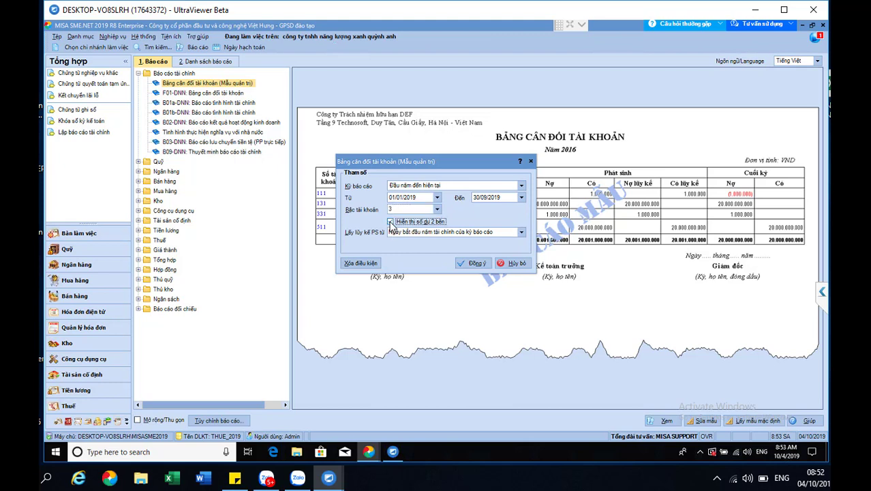
pyautogui.click(391, 222)
pyautogui.click(392, 225)
pyautogui.click(391, 222)
pyautogui.click(470, 263)
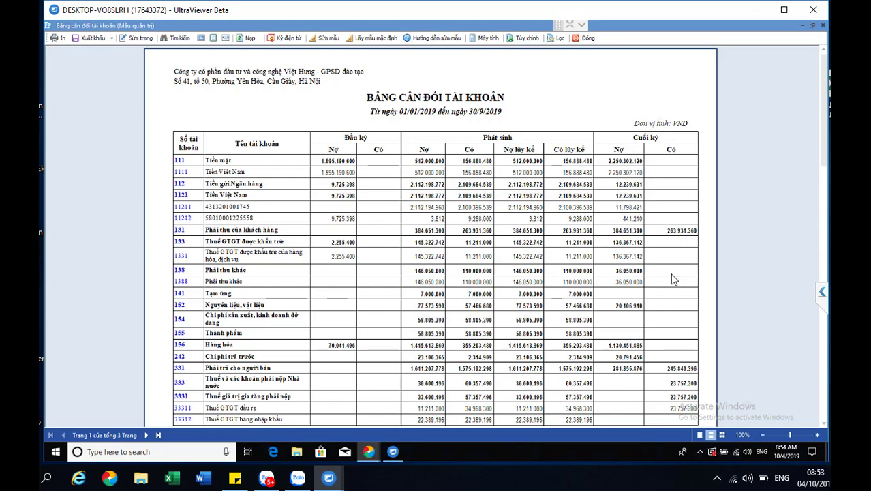
pyautogui.scroll(-5, 671, 283)
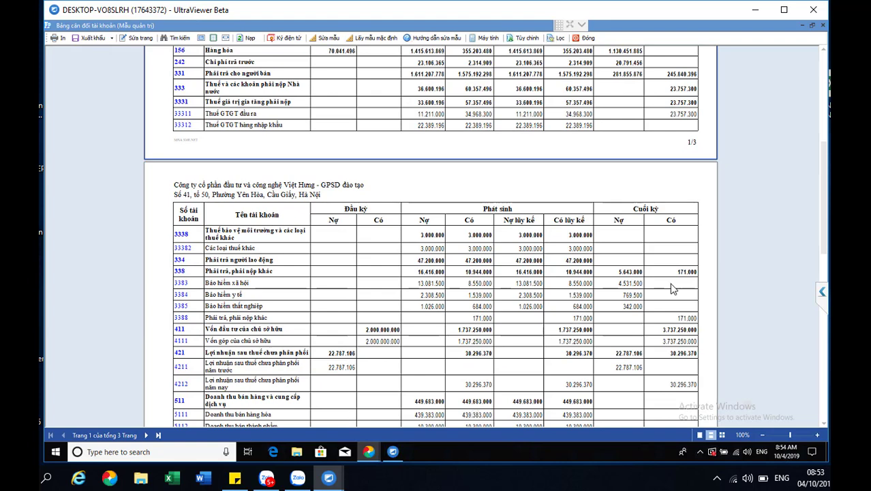
pyautogui.scroll(-1, 671, 287)
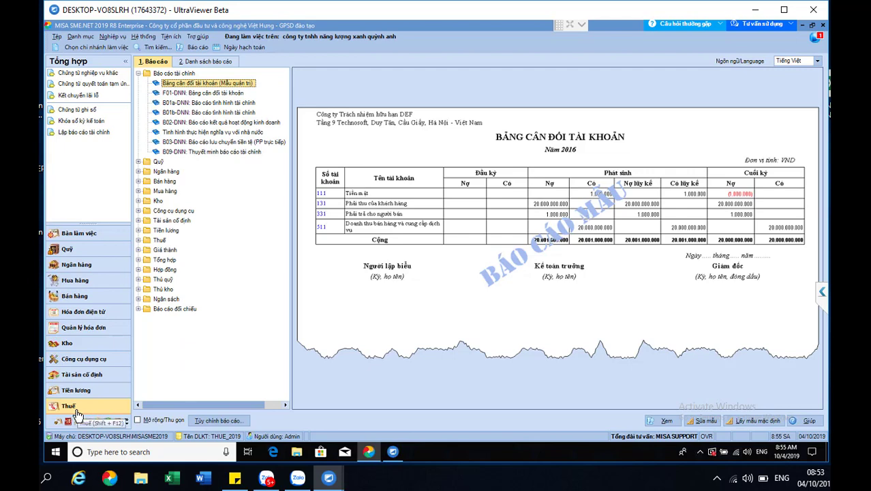
# Delete the existing Quyết toán thuế TNDN năm return (03/TNDN) from the list of tax declarations
pyautogui.click(77, 411)
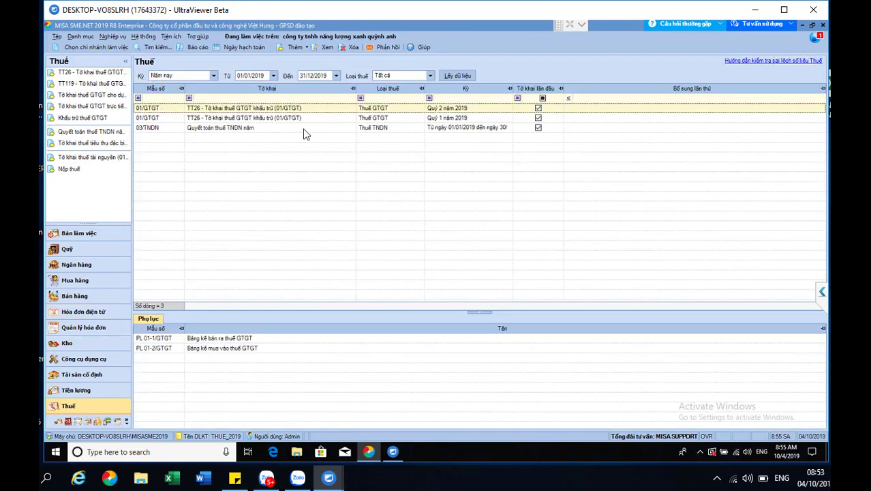
pyautogui.click(257, 134)
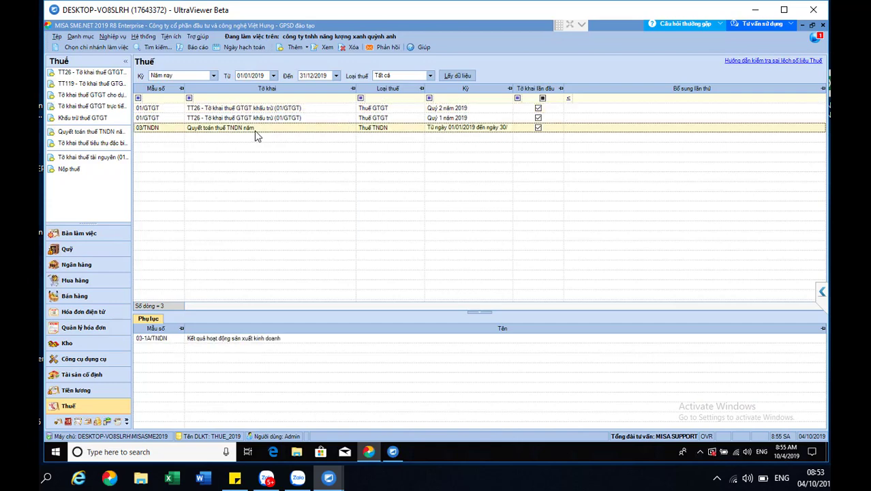
pyautogui.click(350, 48)
pyautogui.click(441, 267)
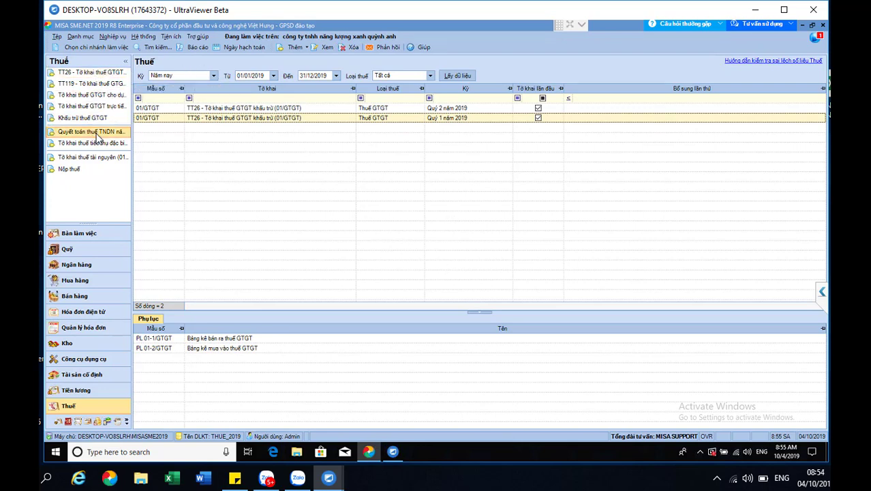
# Create a new annual corporate income tax finalization return with end date 30/09/2019 and appendix 03-1A/TNDN
pyautogui.click(286, 47)
pyautogui.click(346, 104)
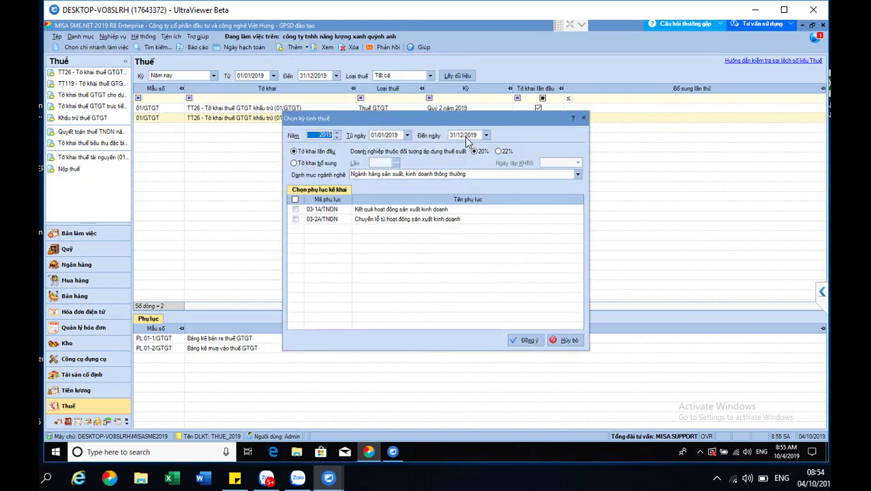
pyautogui.click(470, 136)
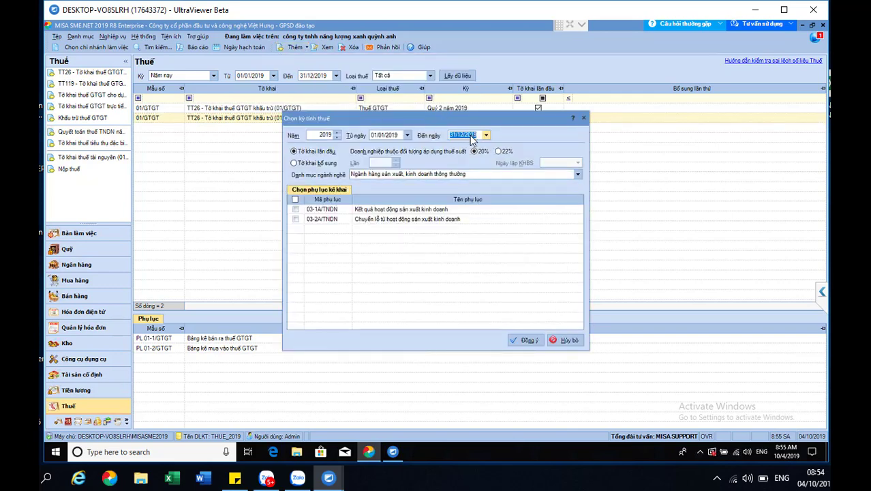
pyautogui.click(462, 135)
pyautogui.moveTo(461, 136); pyautogui.dragTo(441, 136)
pyautogui.write('30/09')
pyautogui.click(295, 209)
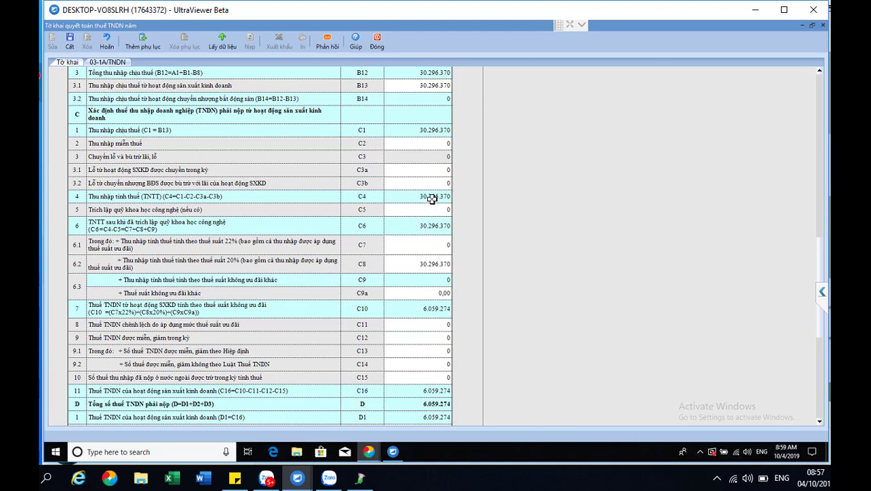
# Examine revenue, expenses and profit in appendix 03-1A/TNDN, and the taxable income and tax payable lines in the main return
pyautogui.click(109, 63)
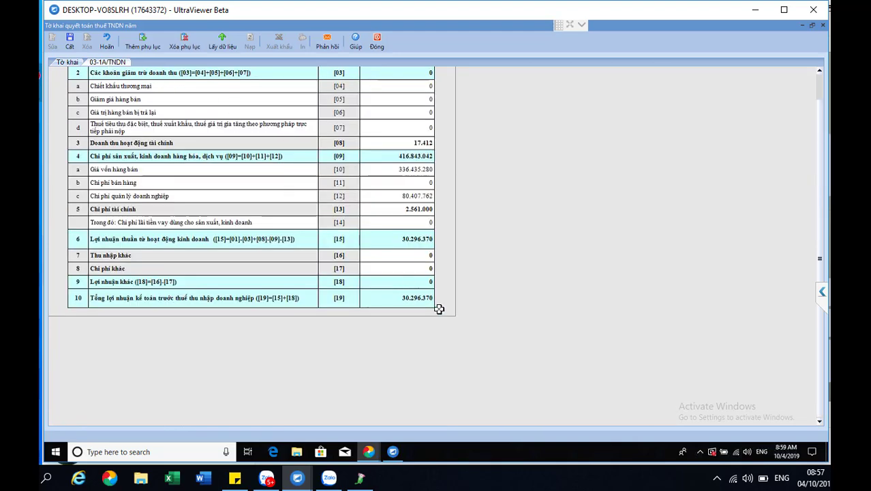
pyautogui.scroll(3, 494, 271)
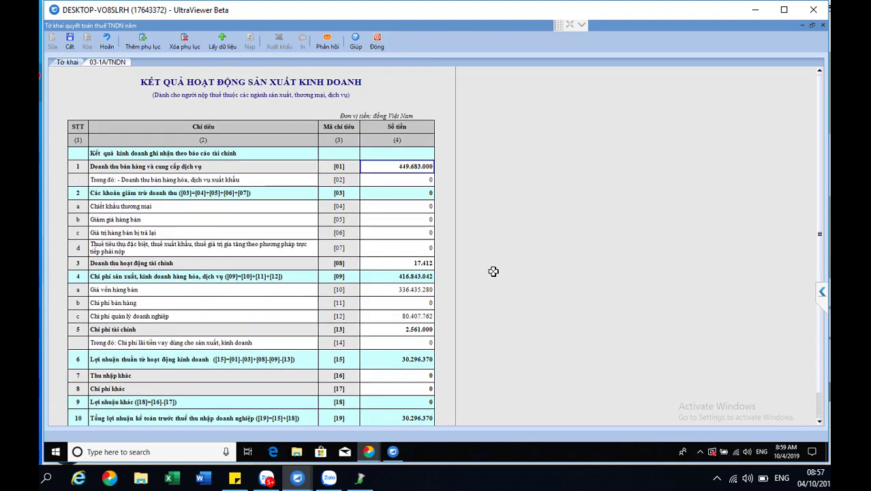
pyautogui.scroll(-1, 493, 271)
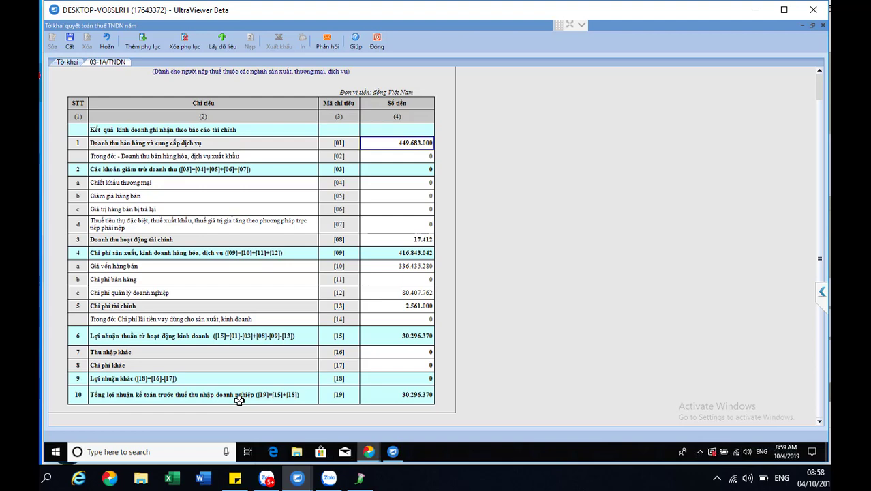
pyautogui.click(73, 64)
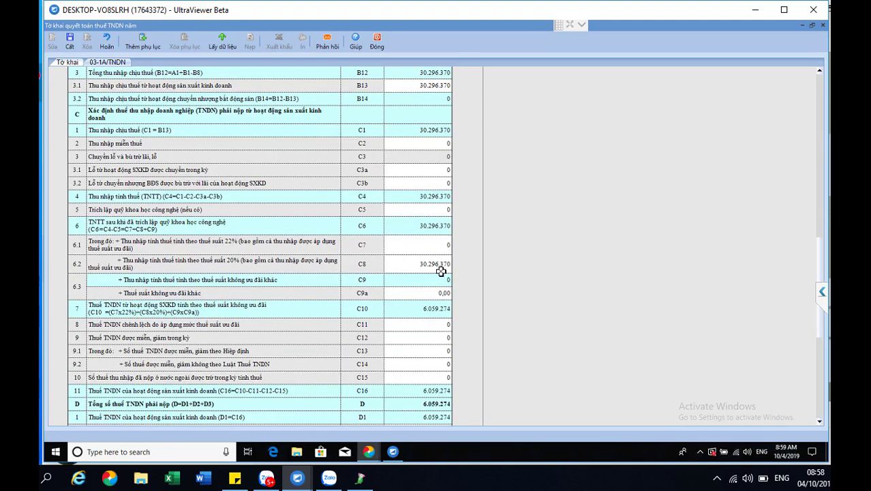
pyautogui.scroll(-5, 423, 351)
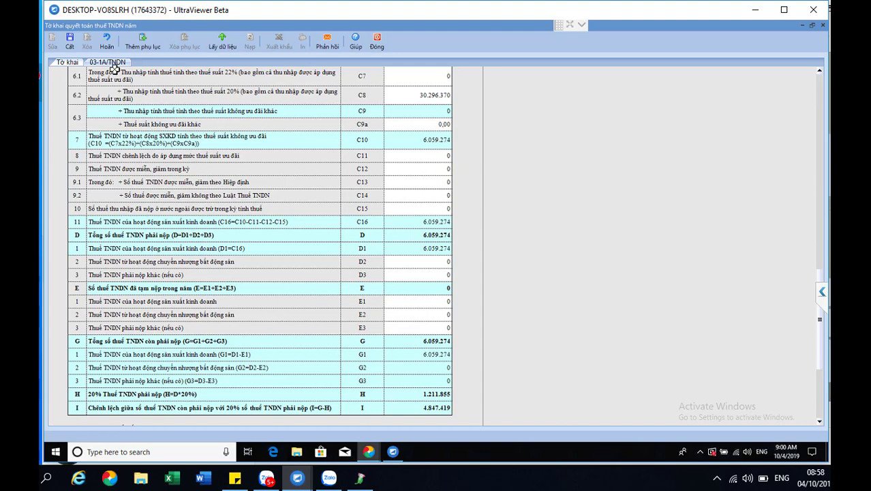
pyautogui.scroll(3, 105, 100)
pyautogui.scroll(-3, 426, 350)
# Enter the signer's name at the end of the tax return, save the declaration, and close it
pyautogui.scroll(-5, 437, 248)
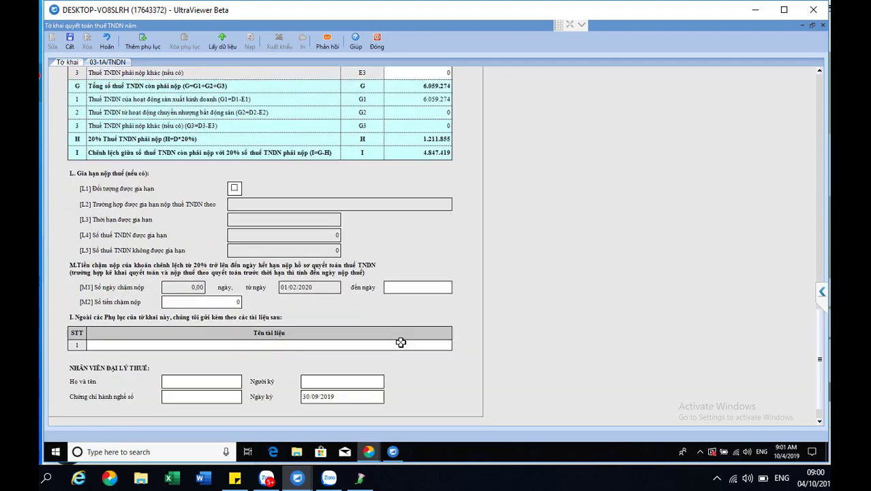
pyautogui.click(342, 385)
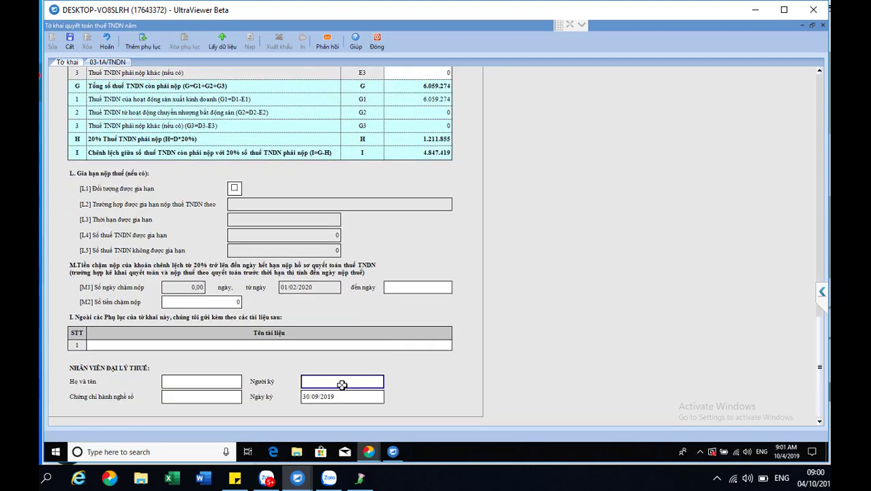
pyautogui.write('Nguye')
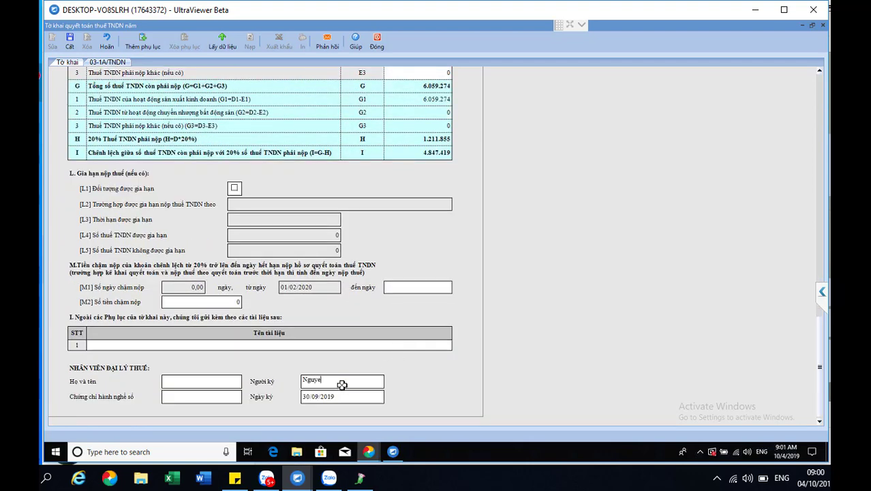
pyautogui.write('n Văn A')
pyautogui.click(70, 41)
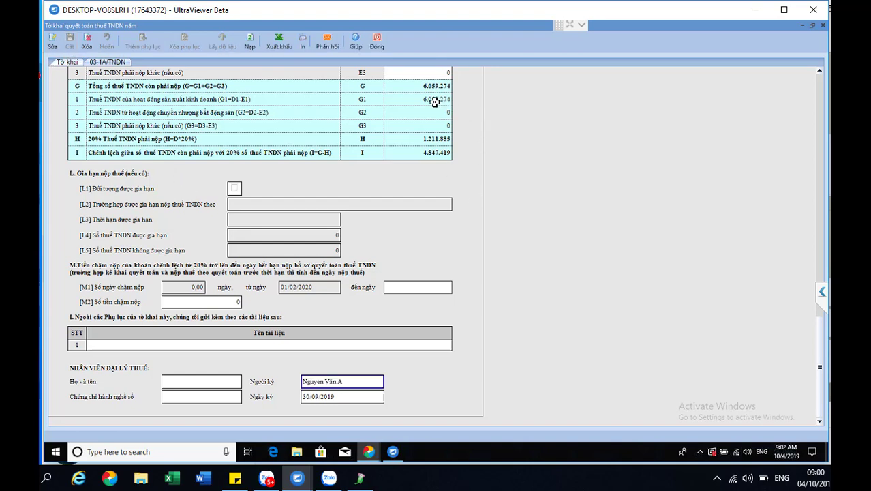
pyautogui.scroll(3, 464, 120)
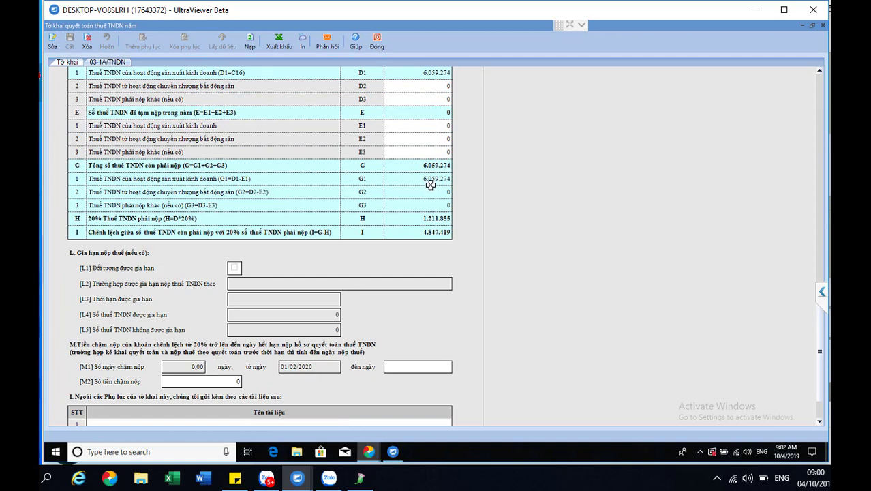
pyautogui.click(377, 44)
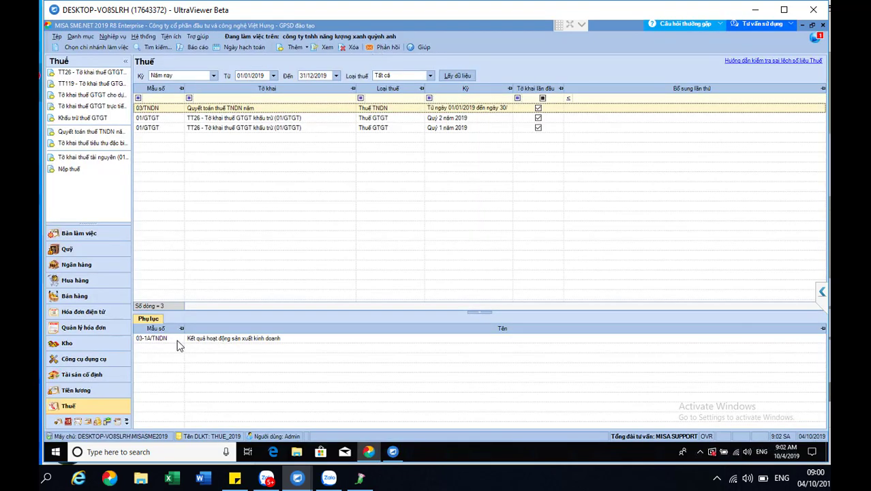
# Create a new Chứng từ nghiệp vụ khác voucher in Tổng hợp with the description "Trích thuế TNDN phai noopk"
pyautogui.click(68, 422)
pyautogui.click(82, 96)
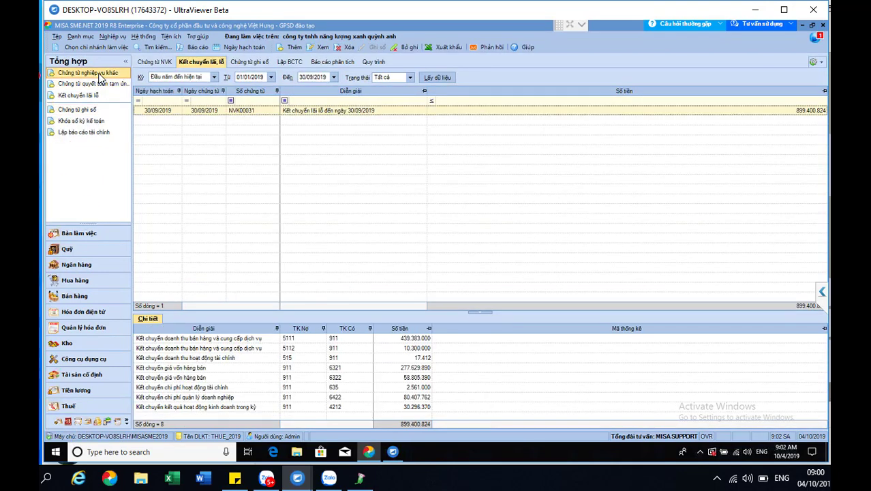
pyautogui.click(100, 74)
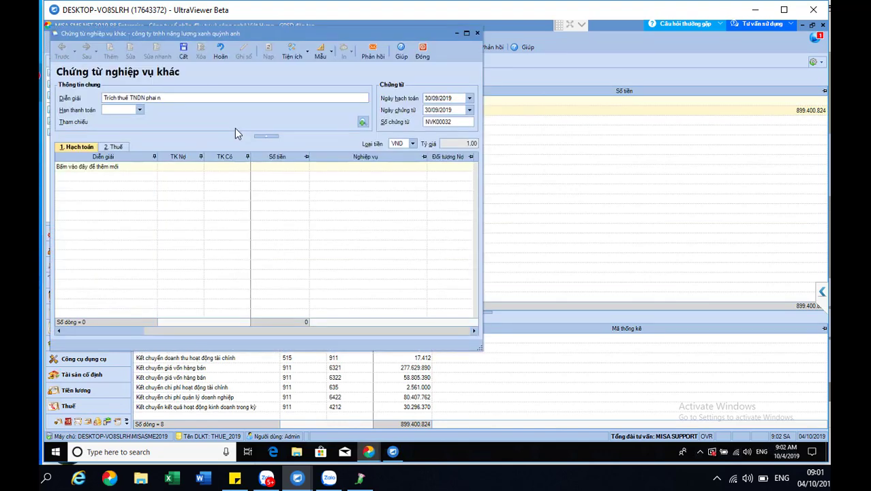
pyautogui.press('Tab')
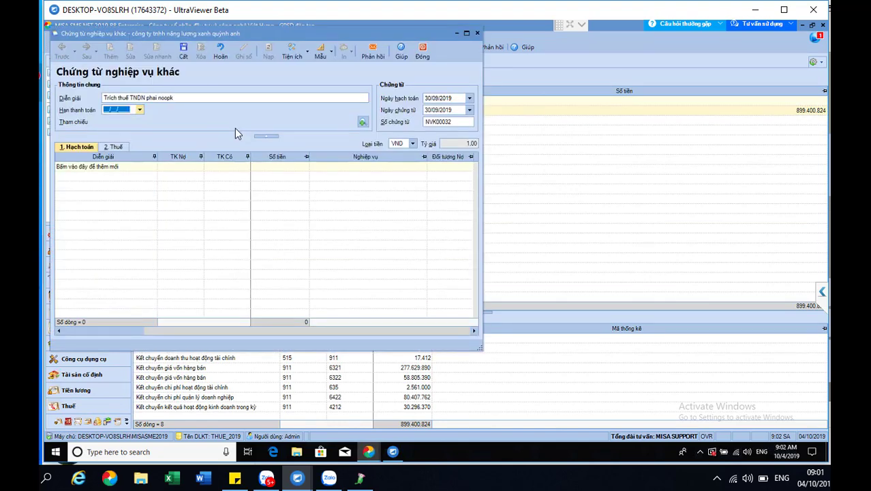
pyautogui.click(453, 100)
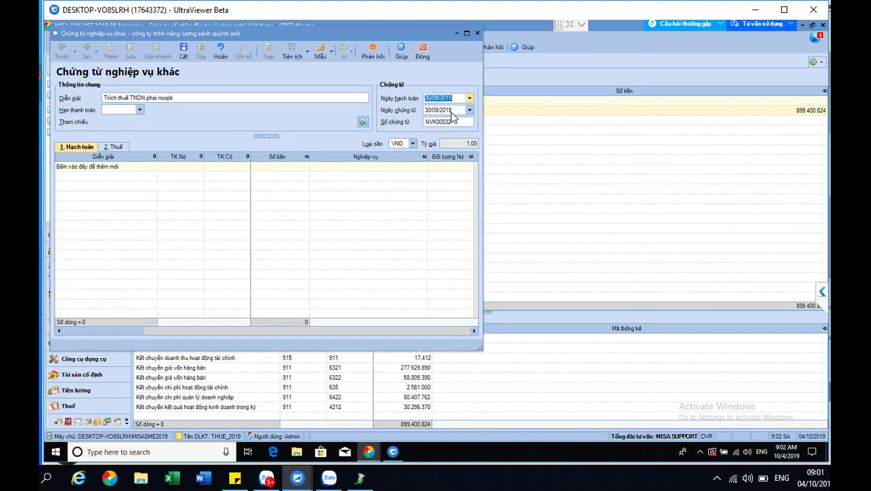
# Add an accounting line to the voucher with debit account 821 and credit account 3334
pyautogui.click(124, 166)
pyautogui.click(167, 166)
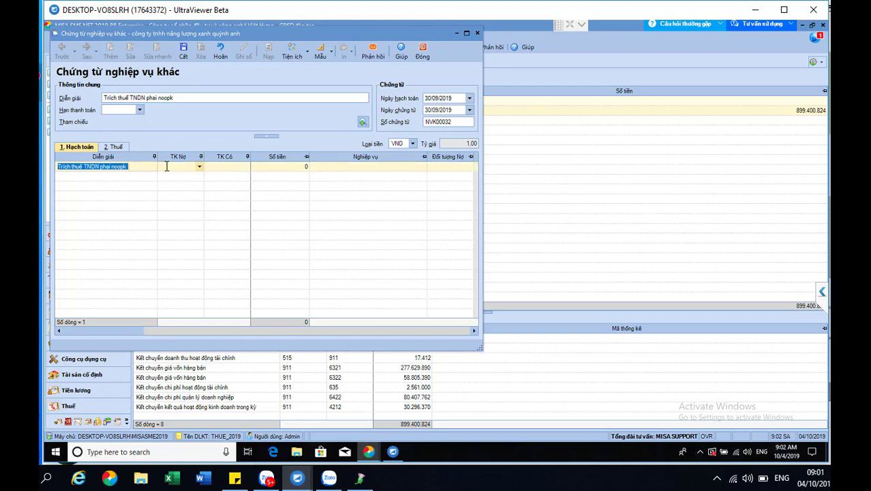
pyautogui.write('821')
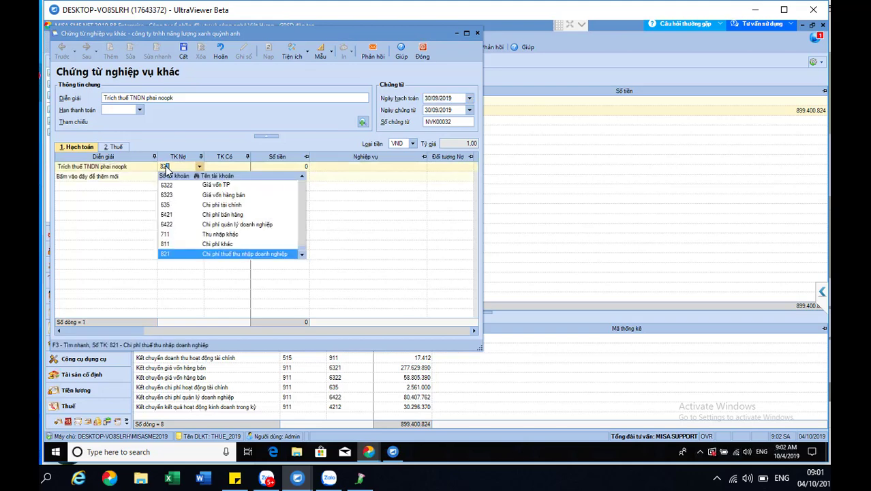
pyautogui.click(302, 254)
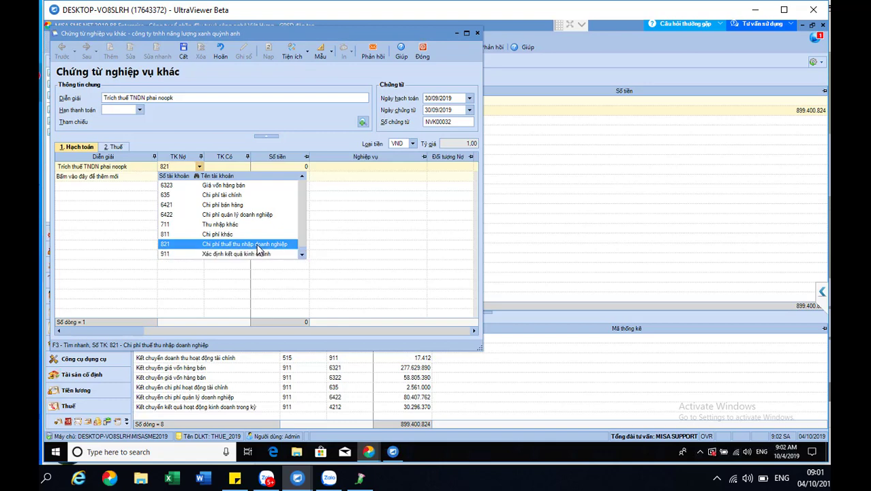
pyautogui.click(257, 246)
pyautogui.press('Tab')
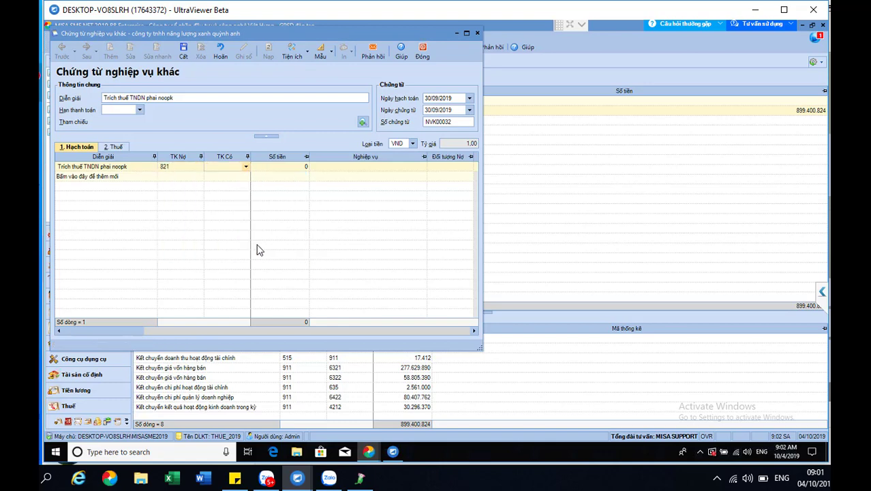
pyautogui.write('3334')
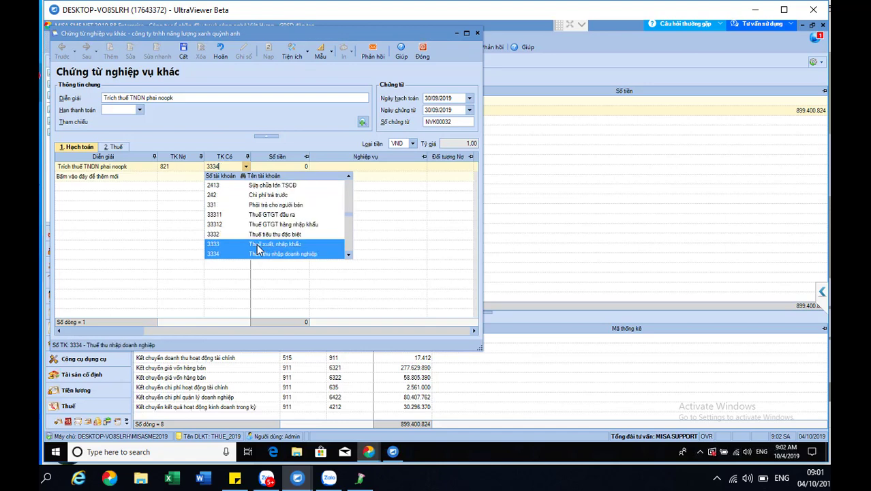
pyautogui.press('Tab')
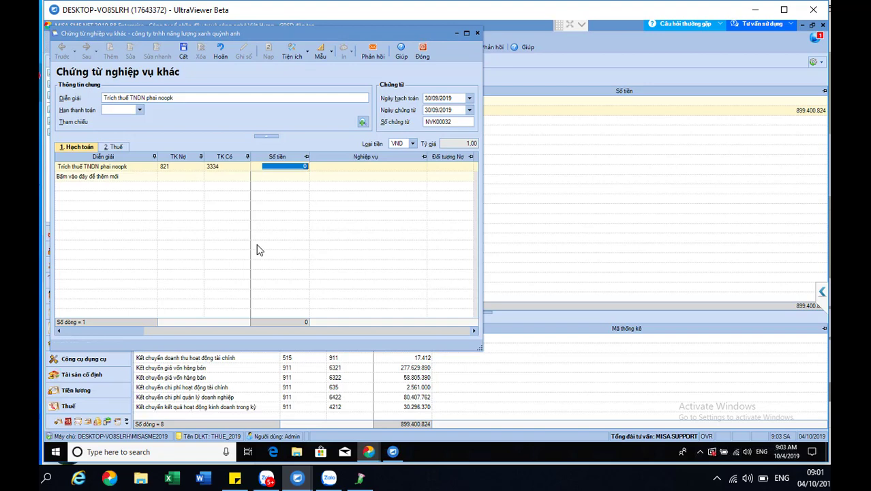
# Set the accounting line's amount to 6.059.274, save the tax voucher, and close it
pyautogui.write('6059274')
pyautogui.click(183, 53)
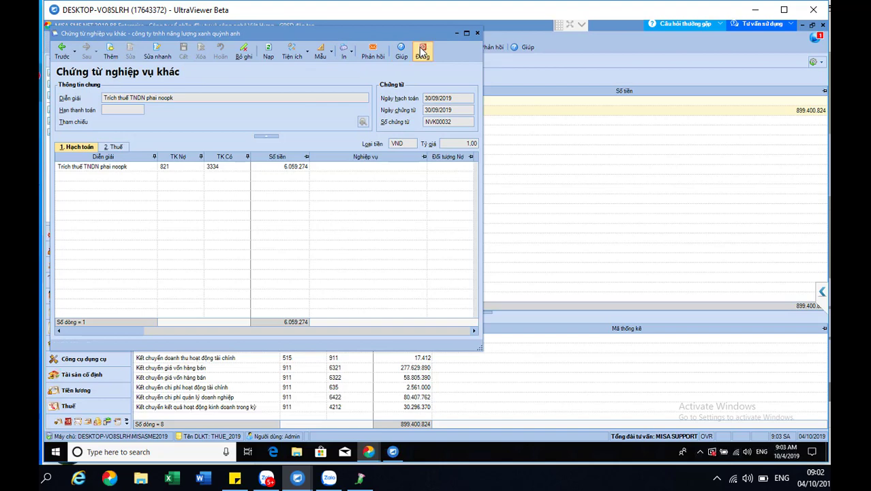
pyautogui.click(174, 166)
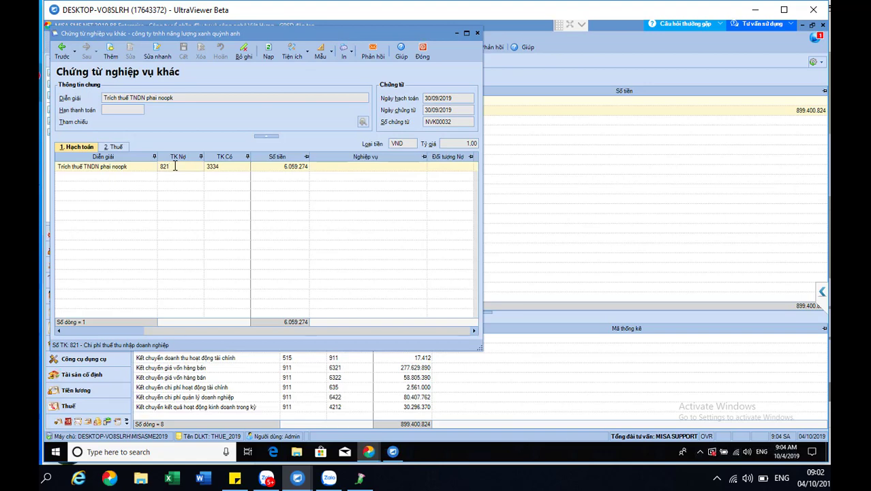
pyautogui.click(422, 49)
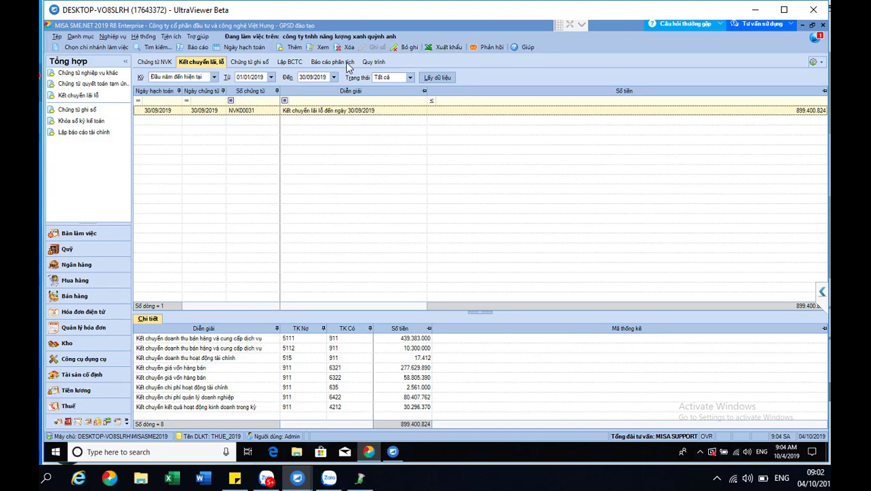
# Run the Bảng cân đối tài khoản (Mẫu quản trị) report for Đầu năm đến hiện tại, check accounts 3334 and 821, and close it
pyautogui.click(197, 48)
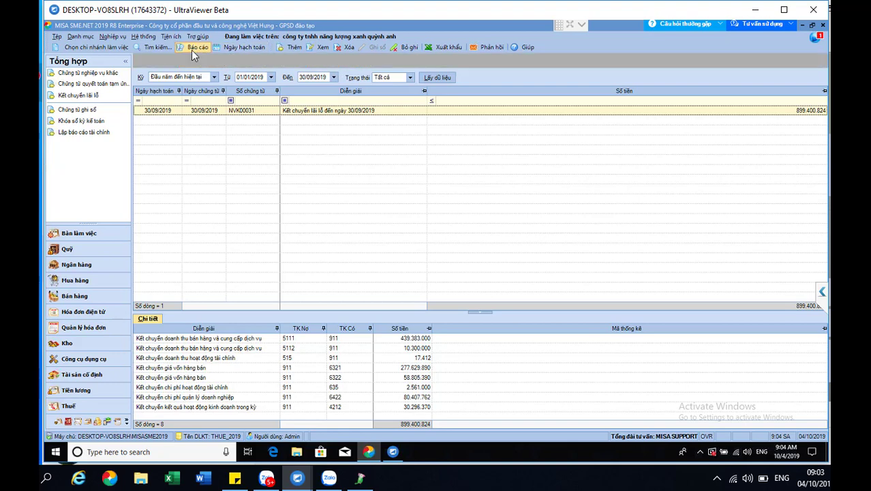
pyautogui.click(184, 83)
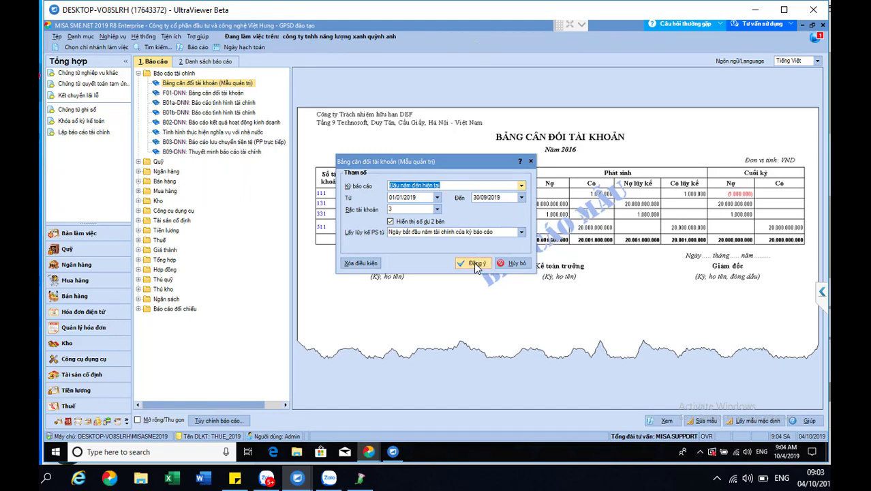
pyautogui.click(474, 263)
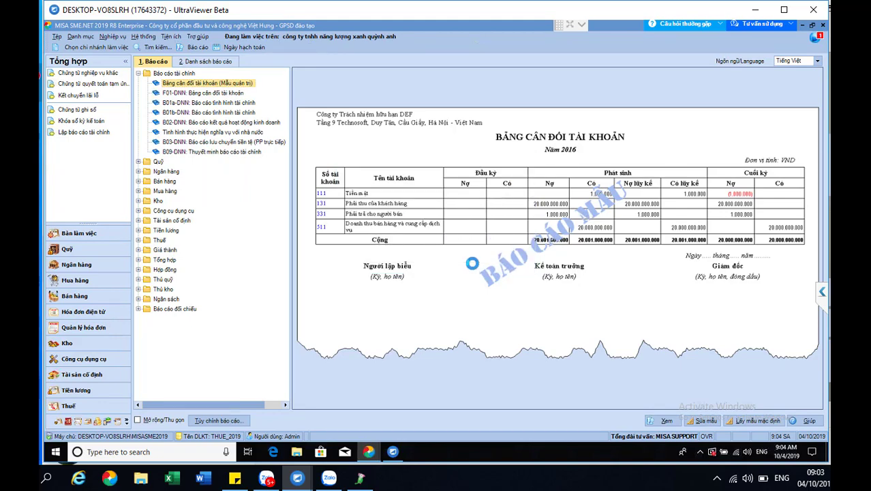
pyautogui.scroll(-10, 463, 314)
pyautogui.scroll(-5, 458, 349)
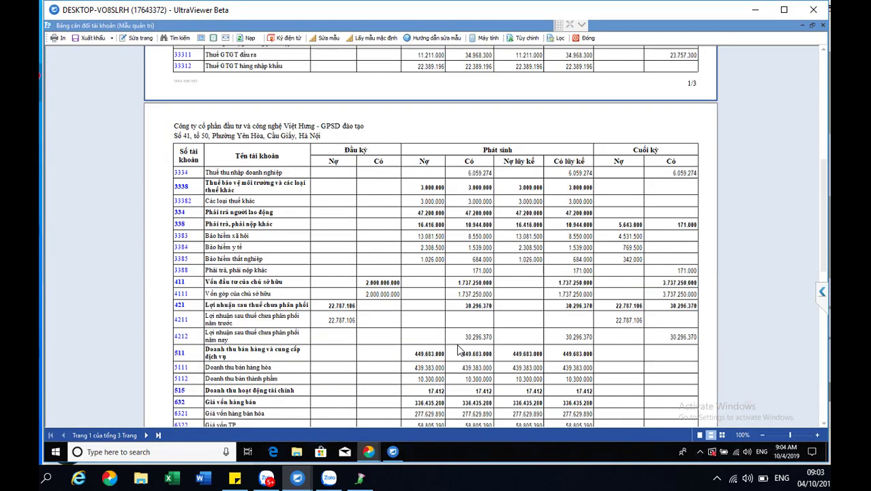
pyautogui.scroll(-2, 458, 349)
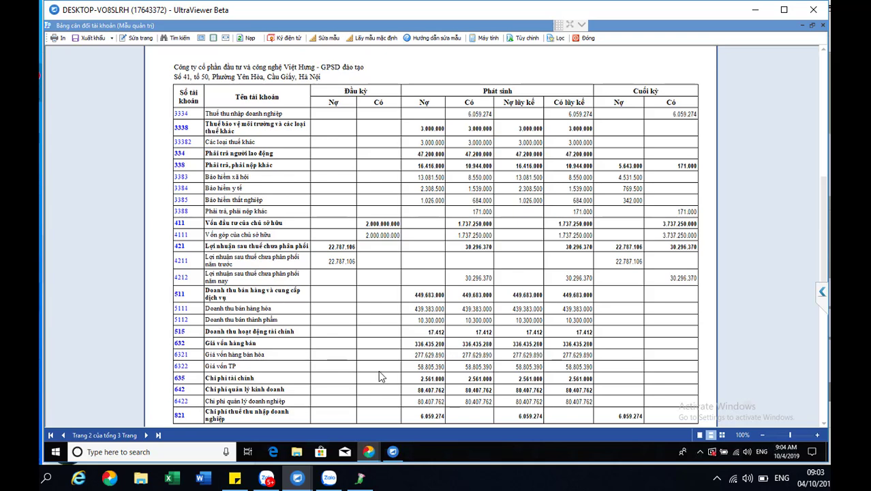
pyautogui.scroll(-2, 621, 401)
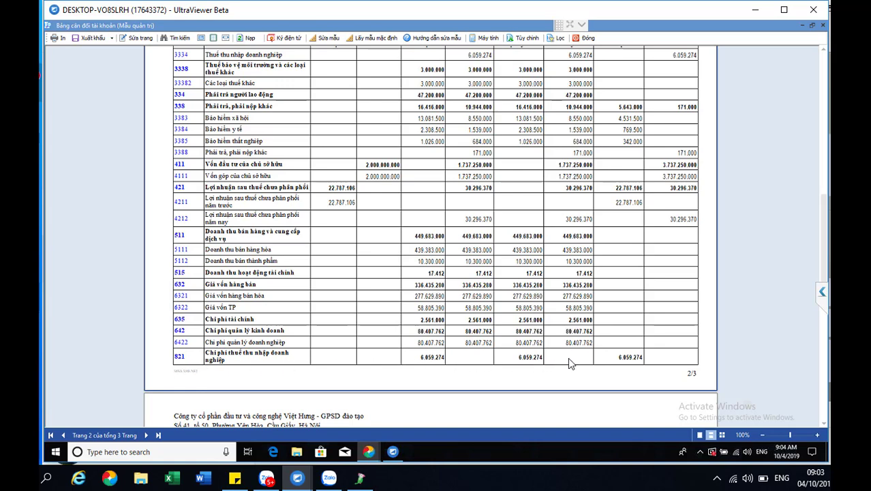
pyautogui.press('Escape')
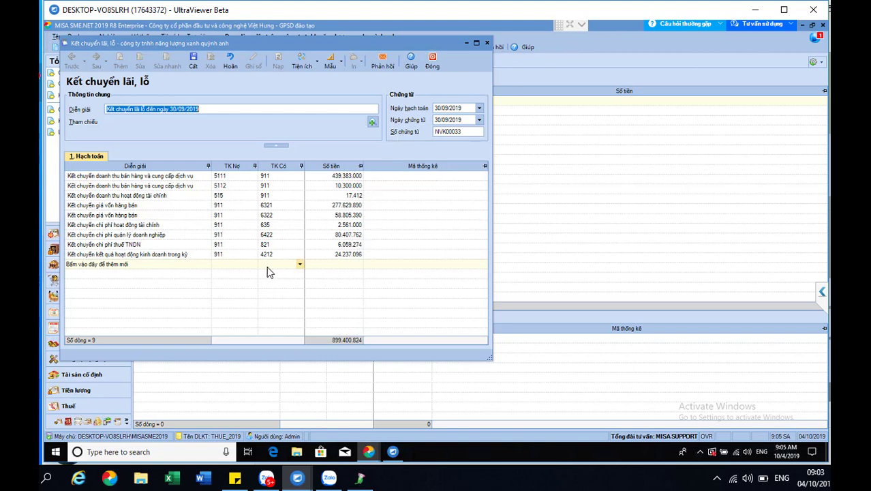
# Check the TNDN tax expense and business result lines in the new Kết chuyển lãi, lỗ voucher, save it, and close it
pyautogui.click(346, 255)
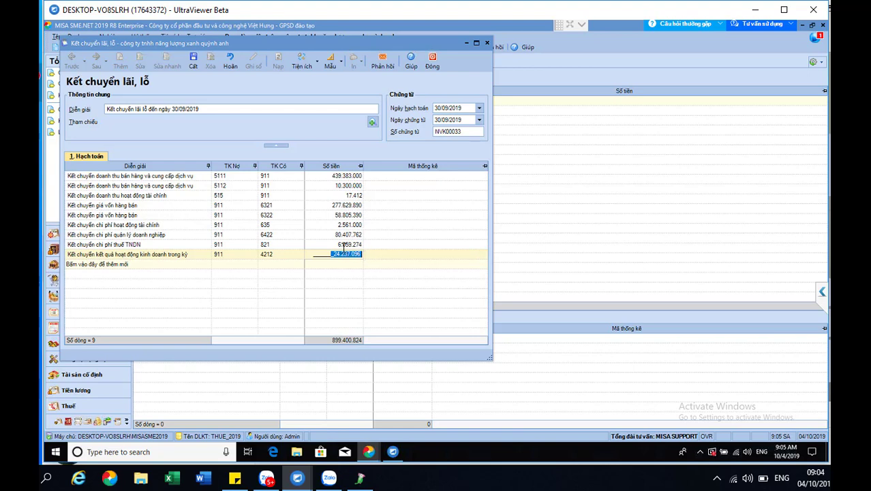
pyautogui.click(342, 245)
pyautogui.click(333, 257)
pyautogui.click(341, 248)
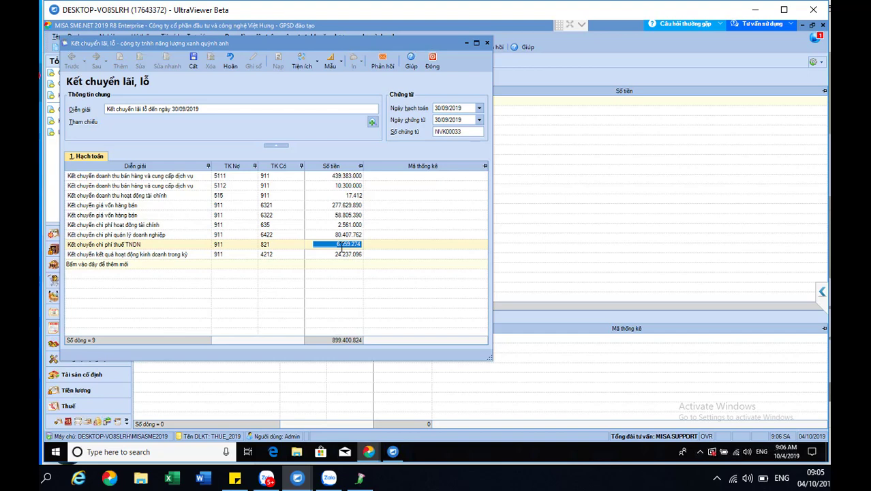
pyautogui.click(194, 63)
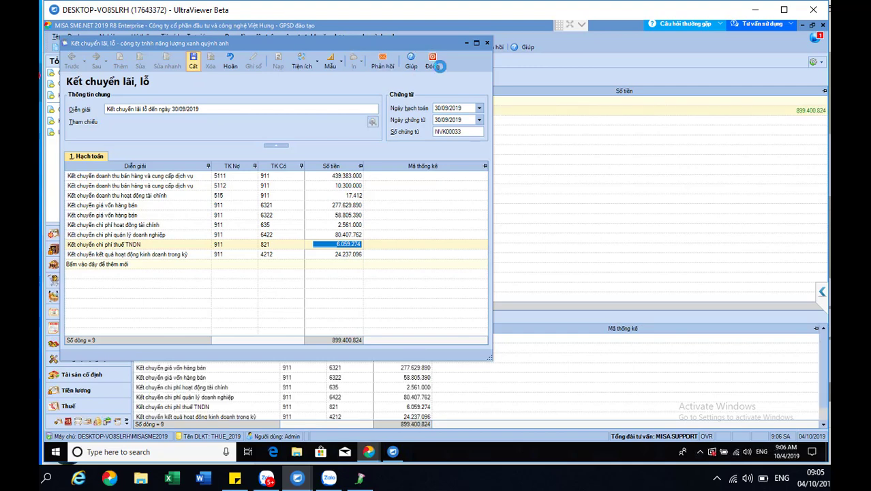
pyautogui.click(433, 64)
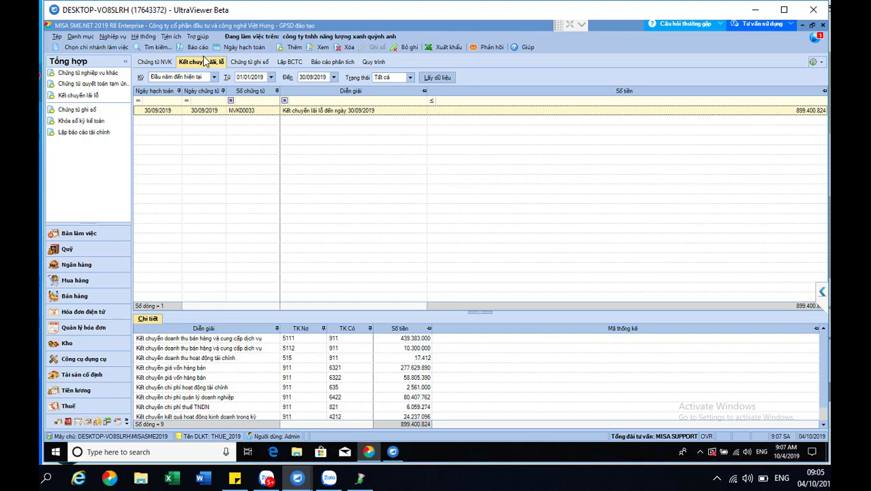
# Generate the Bảng cân đối tài khoản (Mẫu quản trị) report again for 01/01/2019 to 30/09/2019
pyautogui.click(196, 102)
pyautogui.click(197, 48)
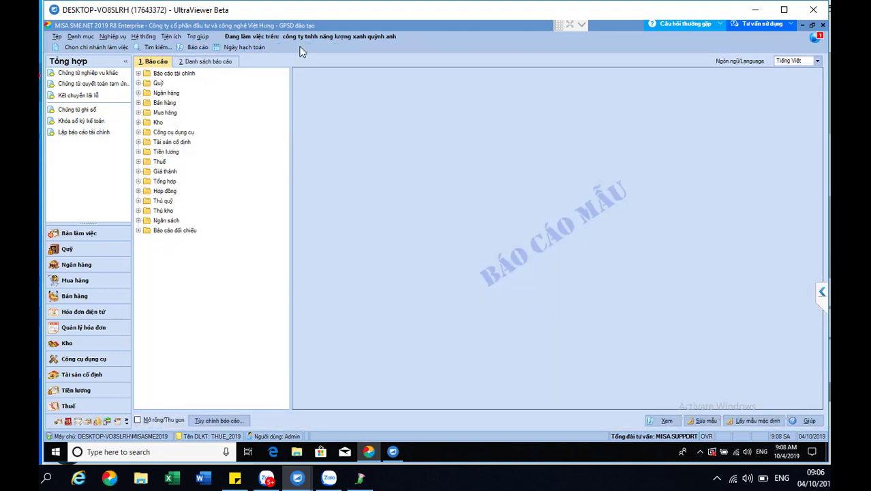
pyautogui.doubleClick(174, 74)
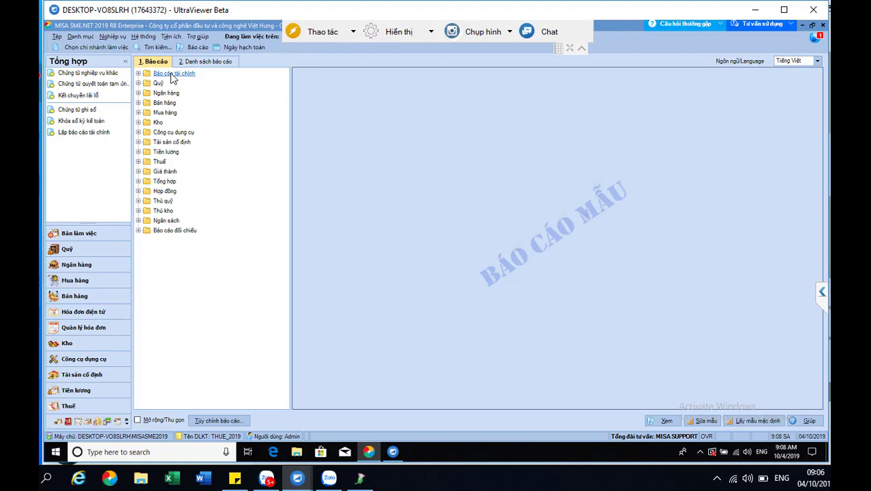
pyautogui.doubleClick(225, 83)
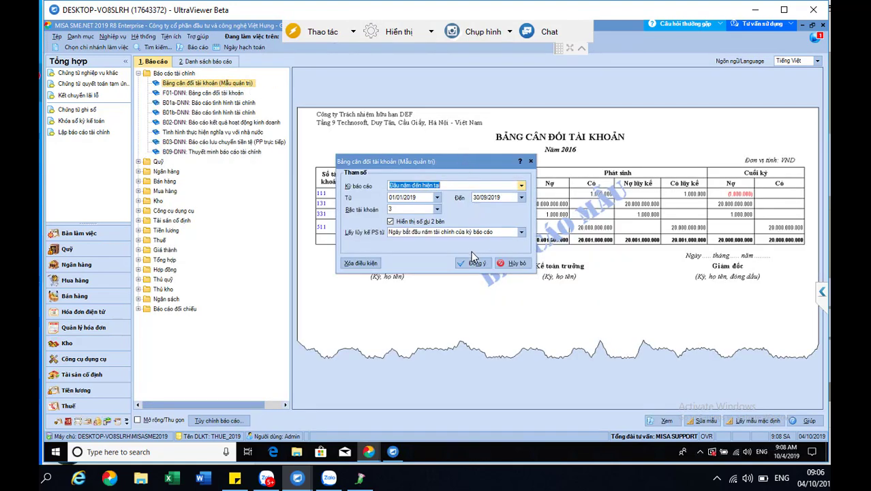
pyautogui.click(471, 262)
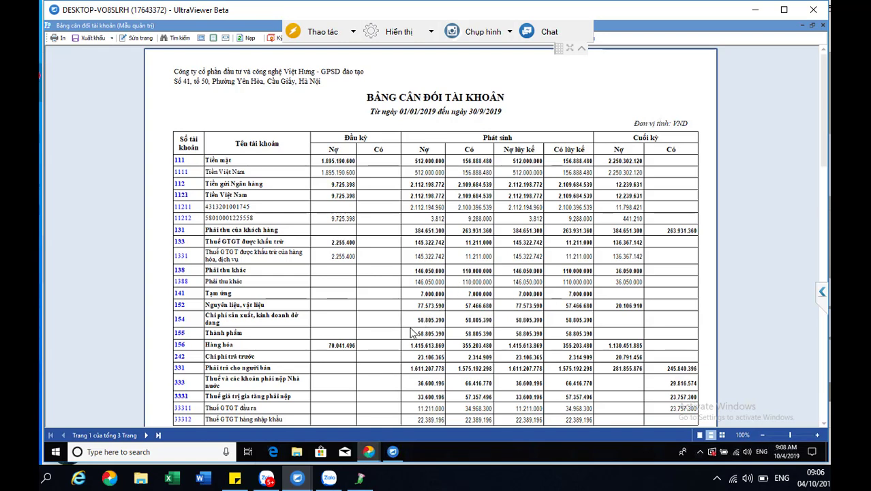
# Examine the tax payable account 3334, undistributed profit accounts 421, and tax expense account 821, and close the report
pyautogui.scroll(-5, 409, 346)
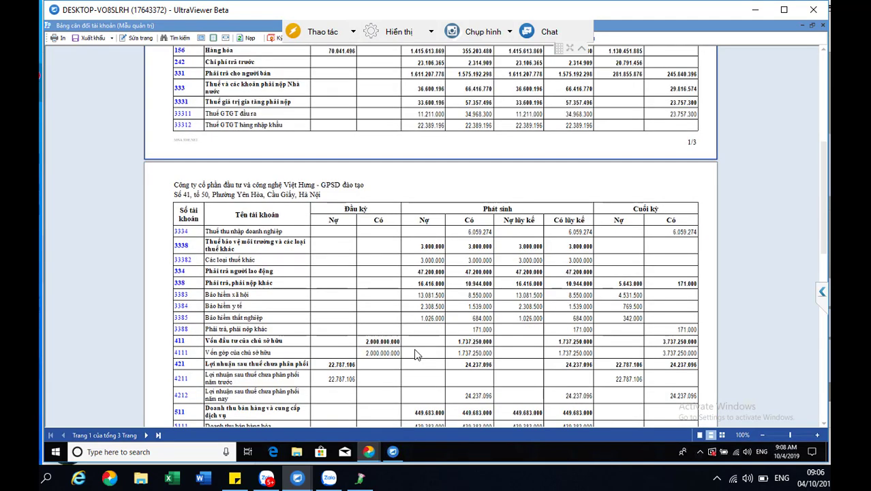
pyautogui.scroll(-2, 417, 355)
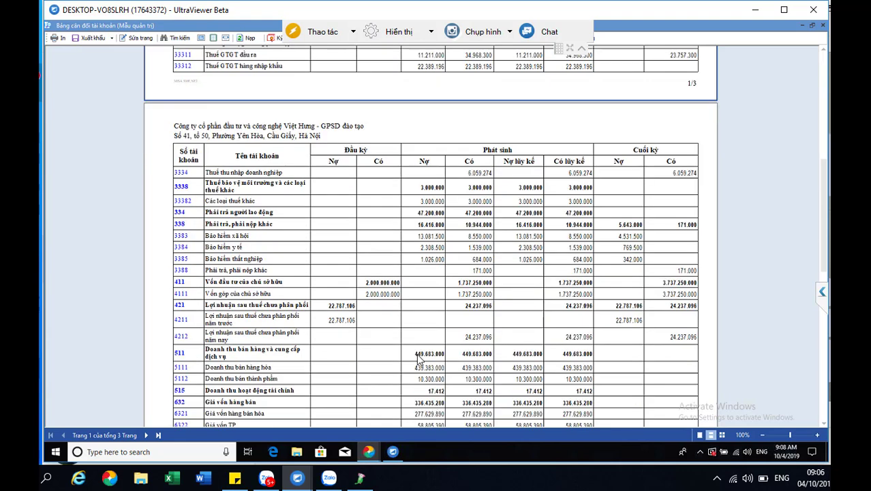
pyautogui.scroll(3, 418, 357)
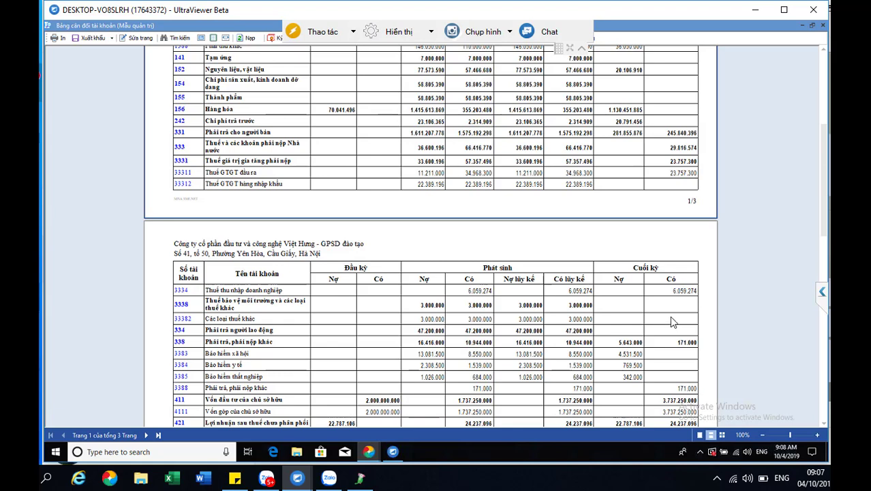
pyautogui.scroll(2, 184, 346)
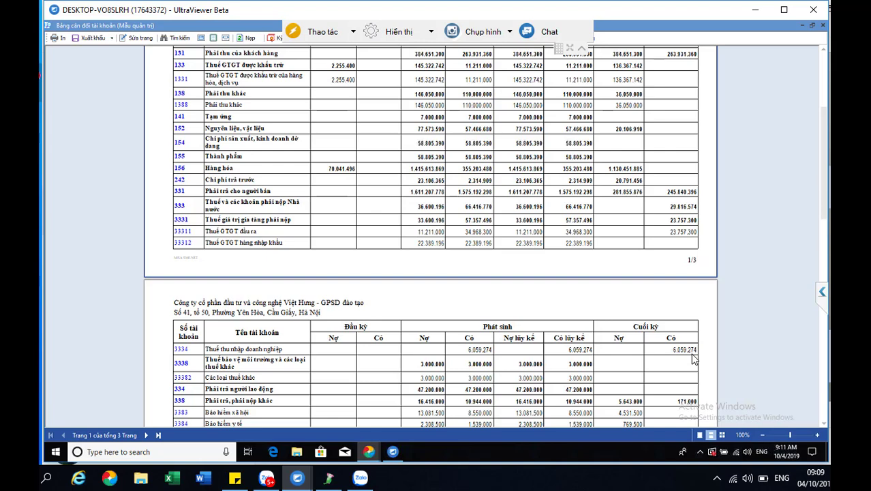
pyautogui.scroll(-2, 547, 293)
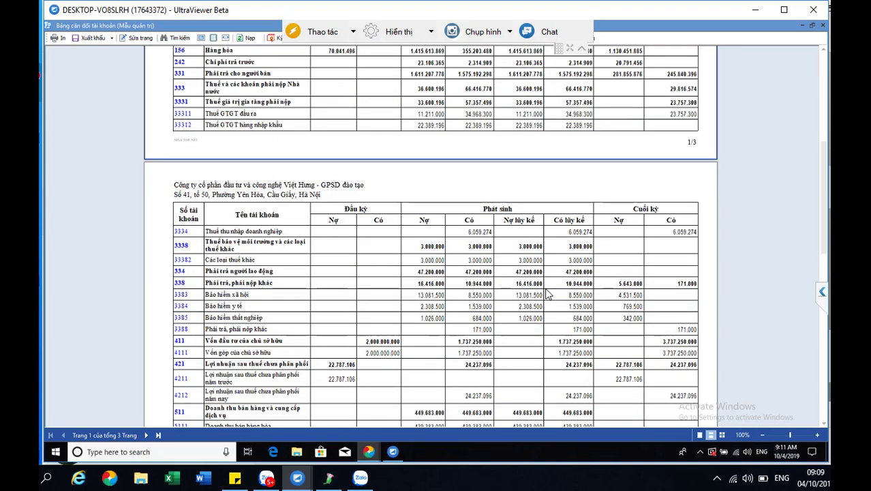
pyautogui.scroll(-2, 548, 293)
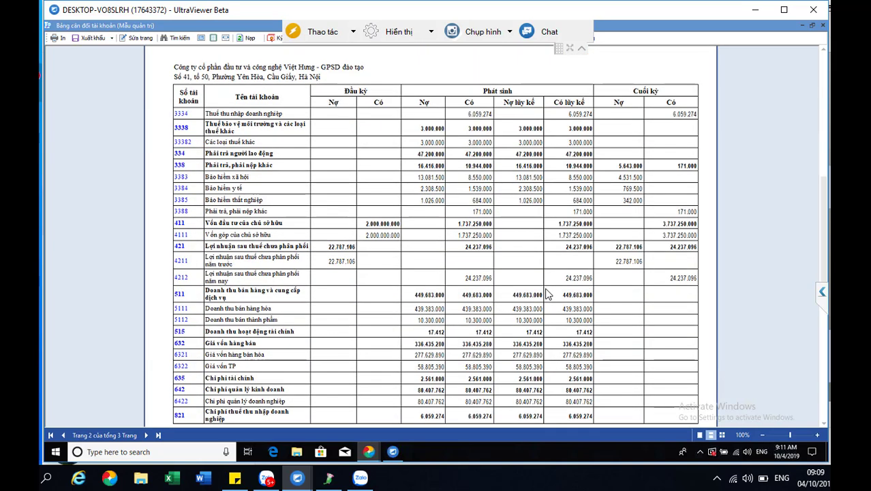
pyautogui.click(584, 49)
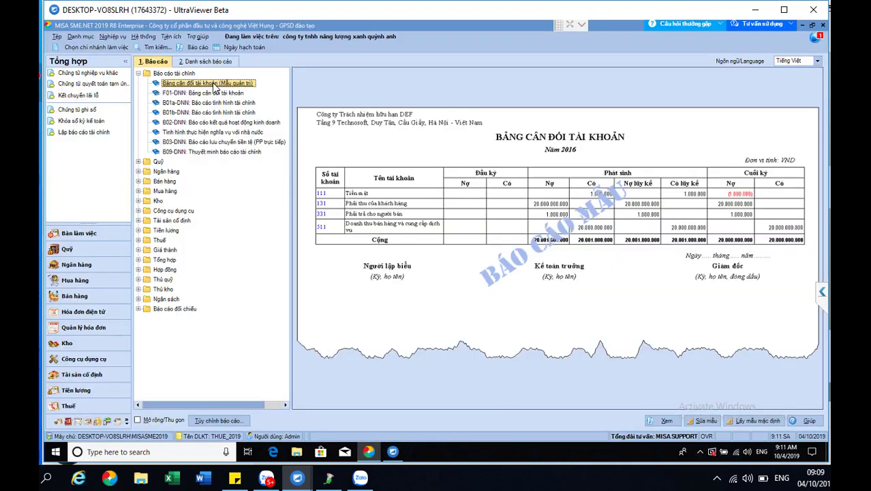
pyautogui.press('Escape')
# Check the period movements and closing balances of accounts 511 through 911 and the Cộng row in the reopened trial balance
pyautogui.click(580, 26)
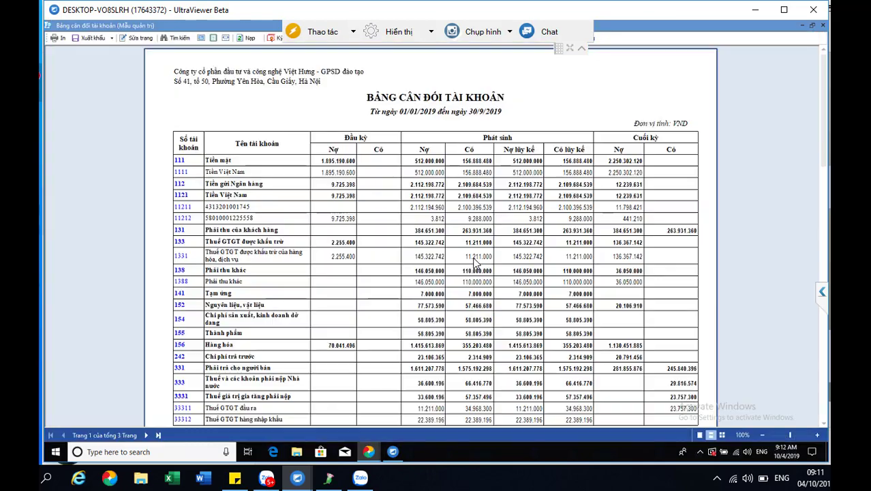
pyautogui.scroll(-10, 481, 290)
pyautogui.scroll(-3, 480, 295)
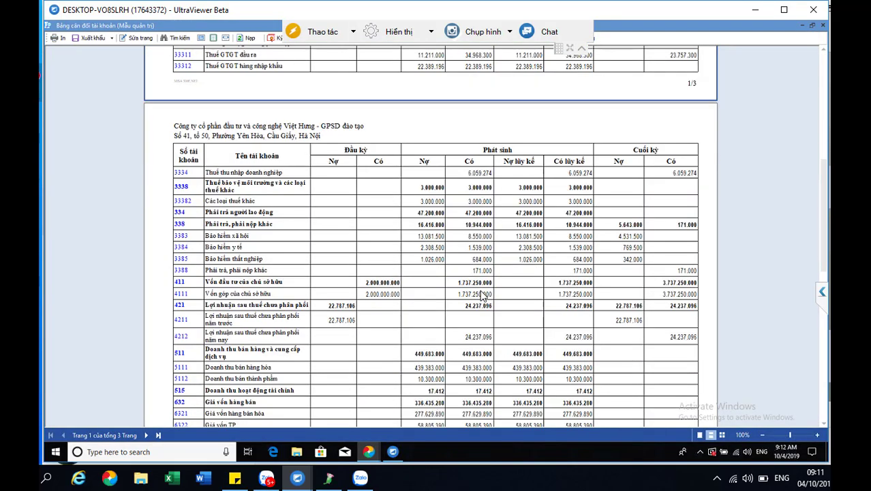
pyautogui.scroll(-4, 479, 300)
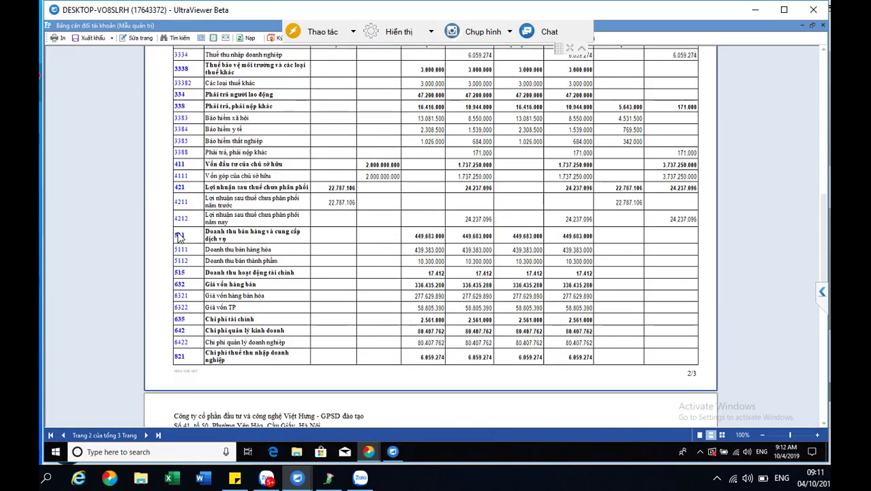
pyautogui.scroll(-3, 610, 336)
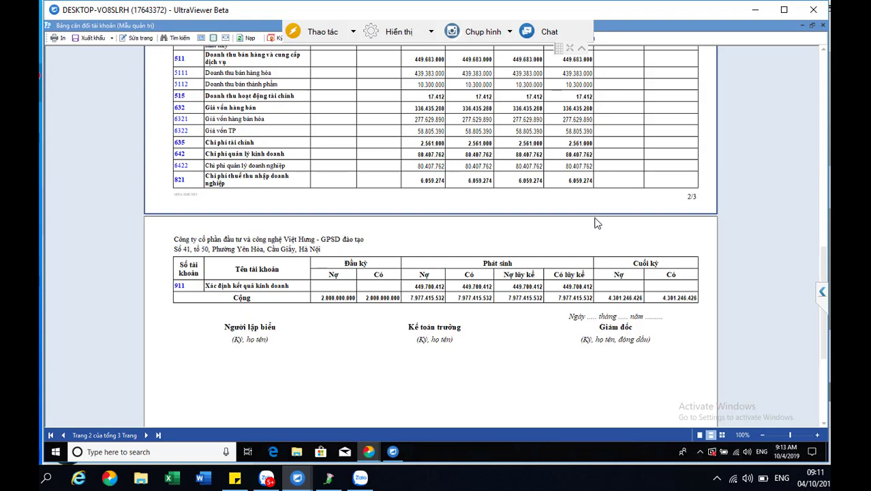
# Recheck the last accounts and the Cộng row, and generate the Bảng cân đối tài khoản (Mẫu quản trị) again for 01/01/2019 to 30/09/2019
pyautogui.scroll(-2, 595, 223)
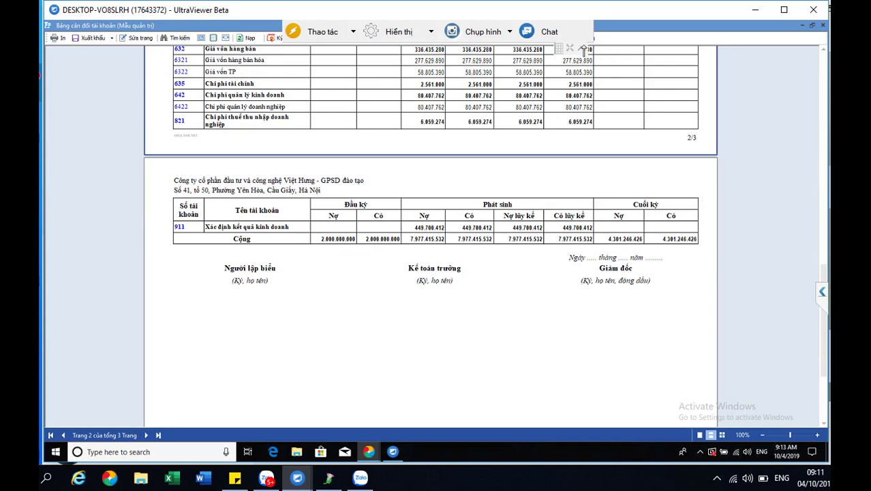
pyautogui.scroll(2, 520, 115)
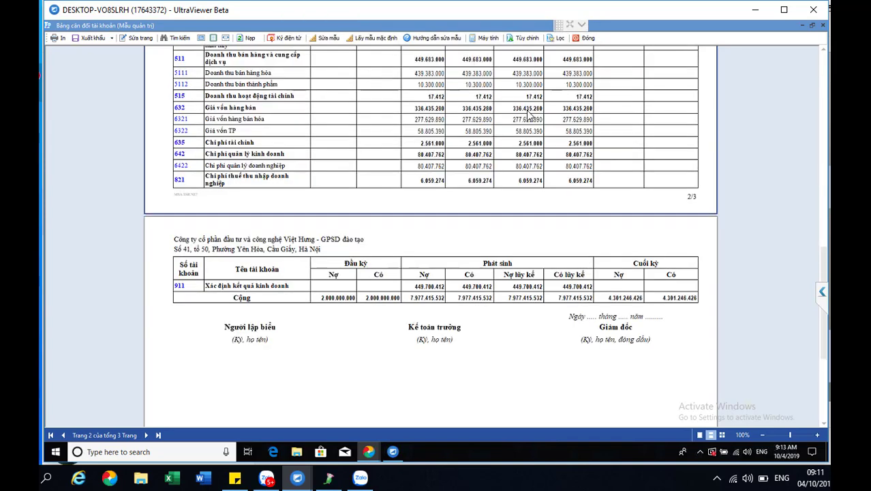
pyautogui.scroll(2, 531, 115)
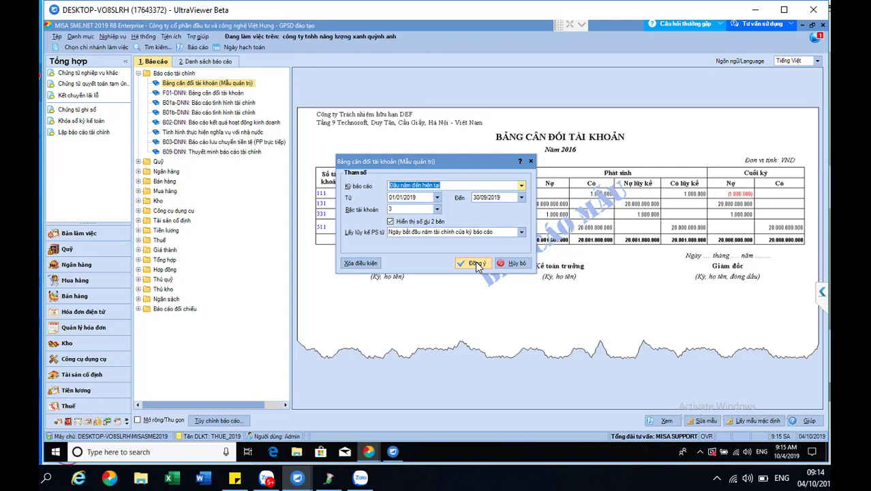
pyautogui.click(475, 260)
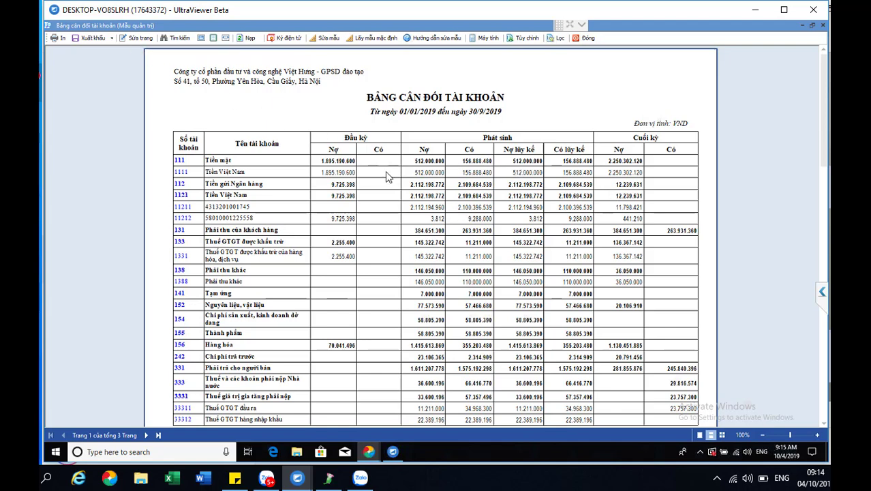
pyautogui.scroll(-5, 435, 239)
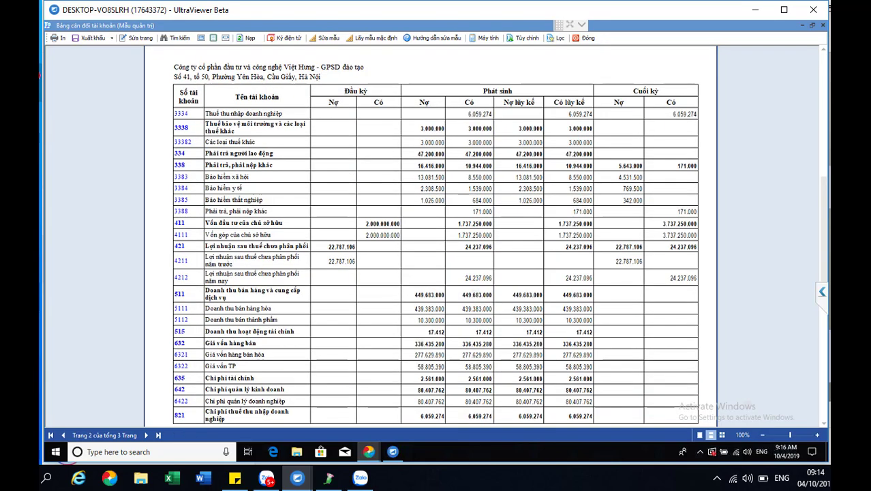
# Export the trial balance to the Desktop as an Excel 97-2003 worksheet named Bang_can_doi_tai_khoan_LAP BCTC
pyautogui.click(112, 40)
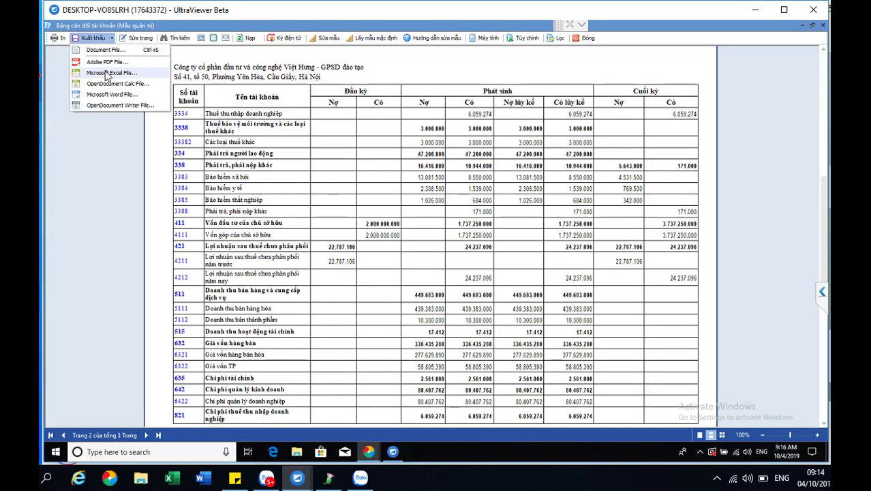
pyautogui.click(107, 73)
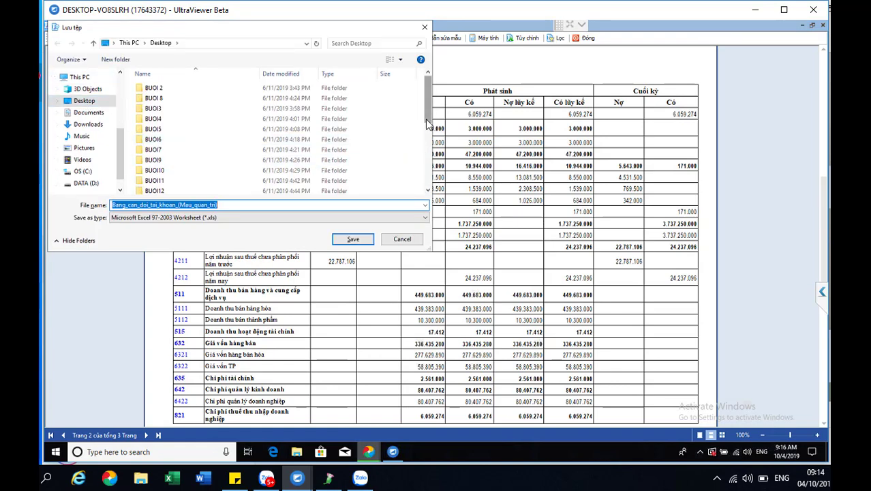
pyautogui.moveTo(427, 123); pyautogui.dragTo(427, 185)
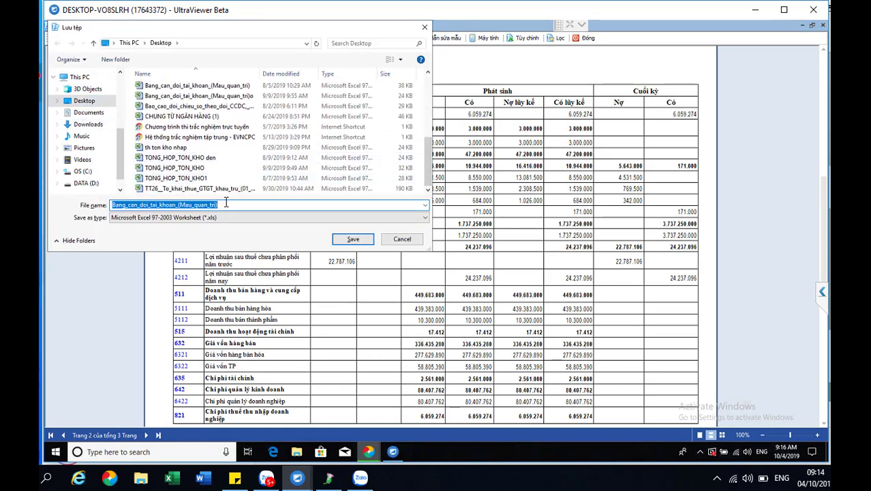
pyautogui.click(226, 203)
pyautogui.press('BackSpace')
pyautogui.press('BackSpace')
pyautogui.press('BackSpace')
pyautogui.press('BackSpace')
pyautogui.press('BackSpace')
pyautogui.press('BackSpace')
pyautogui.press('BackSpace')
pyautogui.press('BackSpace')
pyautogui.press('BackSpace')
pyautogui.press('BackSpace')
pyautogui.press('BackSpace')
pyautogui.press('BackSpace')
pyautogui.press('BackSpace')
pyautogui.press('BackSpace')
pyautogui.press('Return')
# Open the exported workbook in Excel and dismiss the Microsoft Office Activation Wizard
pyautogui.click(468, 266)
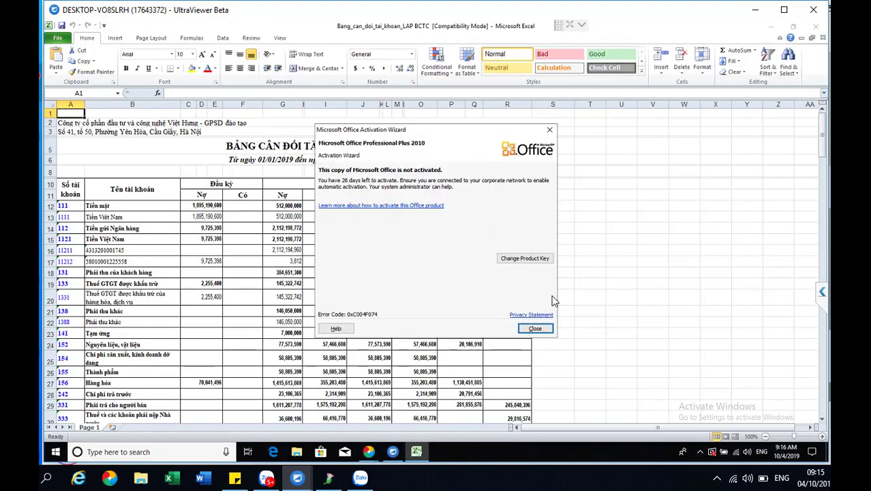
pyautogui.click(537, 328)
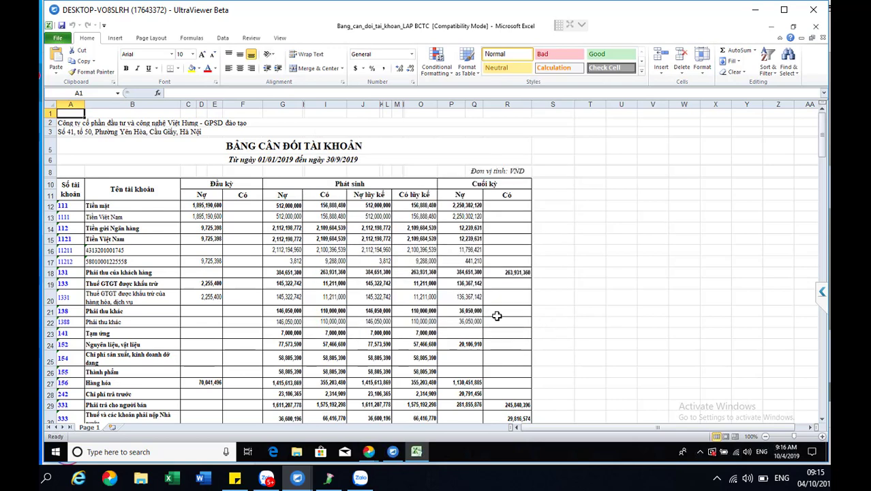
pyautogui.click(422, 310)
# Switch to MISA SME.NET, close the trial balance, and generate the B01a-DNN: Báo cáo tình hình tài chính report for 01/01/2019 to 30/09/2019
pyautogui.moveTo(368, 451)
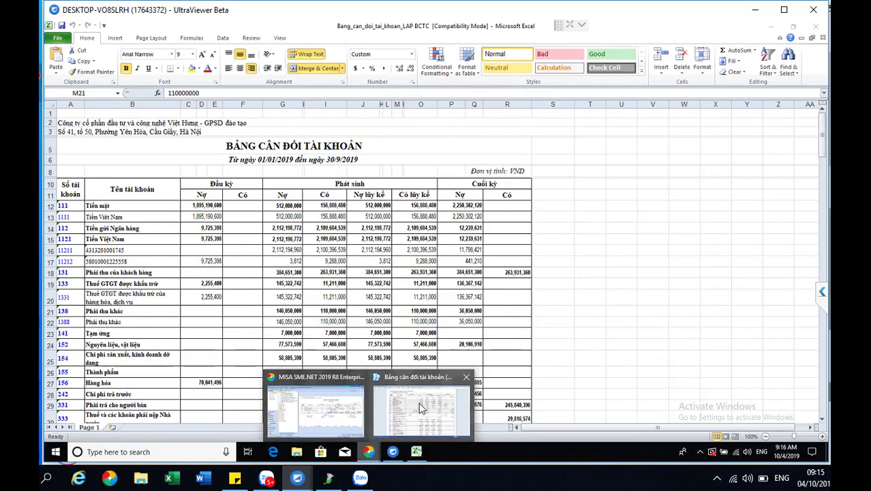
pyautogui.click(419, 408)
pyautogui.click(586, 42)
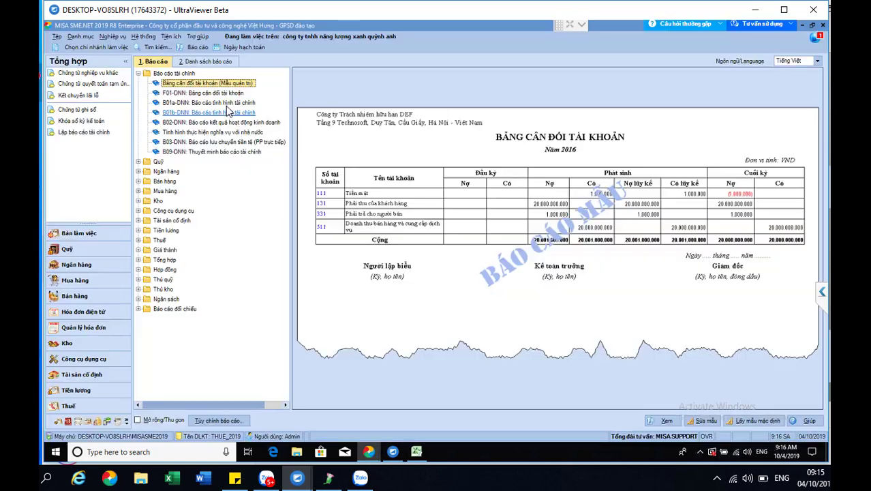
pyautogui.click(204, 102)
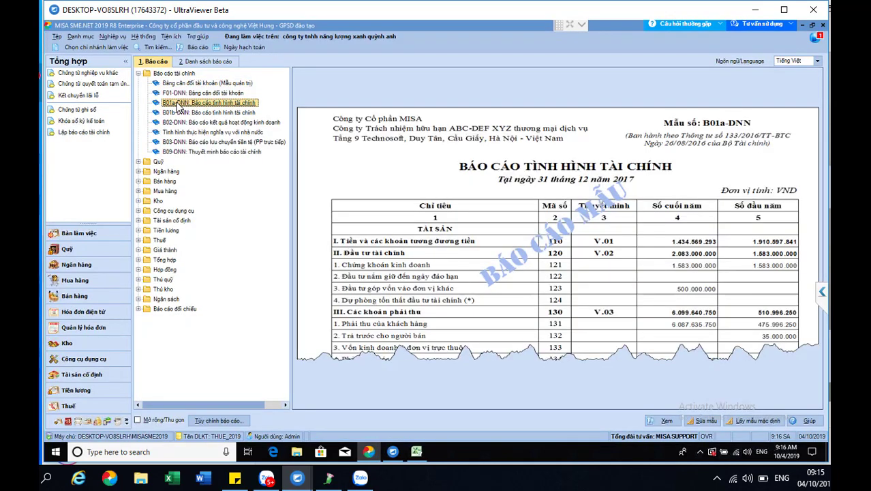
pyautogui.doubleClick(211, 108)
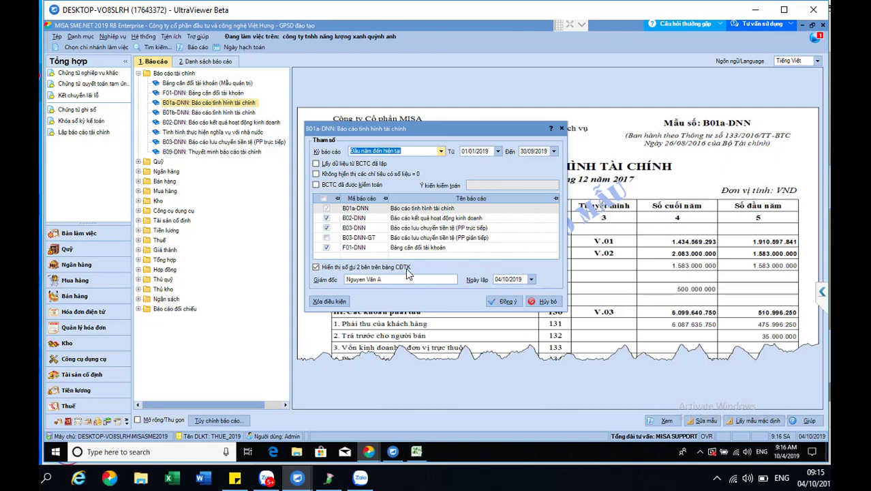
pyautogui.click(326, 217)
pyautogui.click(505, 301)
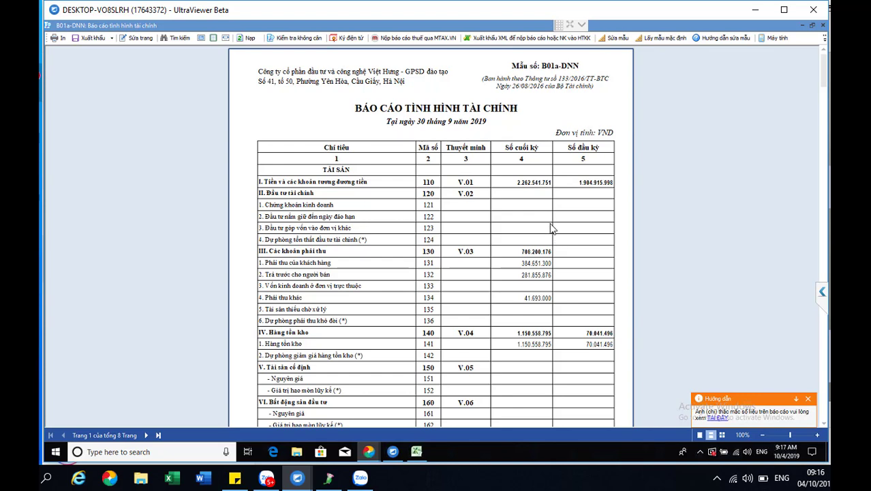
# Compare the exported trial balance in Excel with the asset lines of the B01a-DNN report
pyautogui.click(417, 451)
pyautogui.click(339, 272)
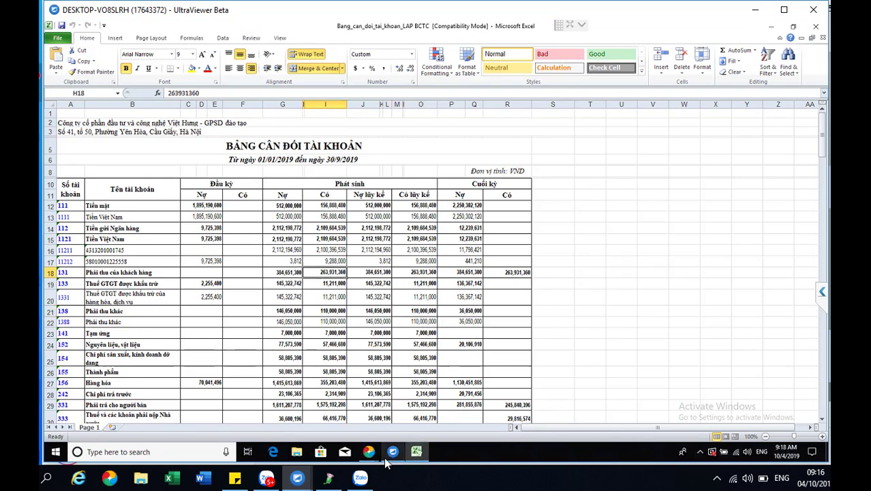
pyautogui.moveTo(371, 455)
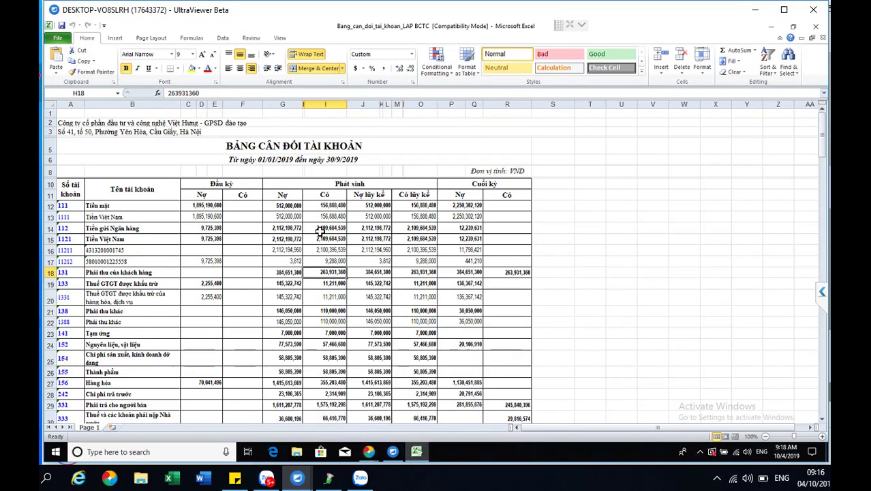
pyautogui.click(281, 149)
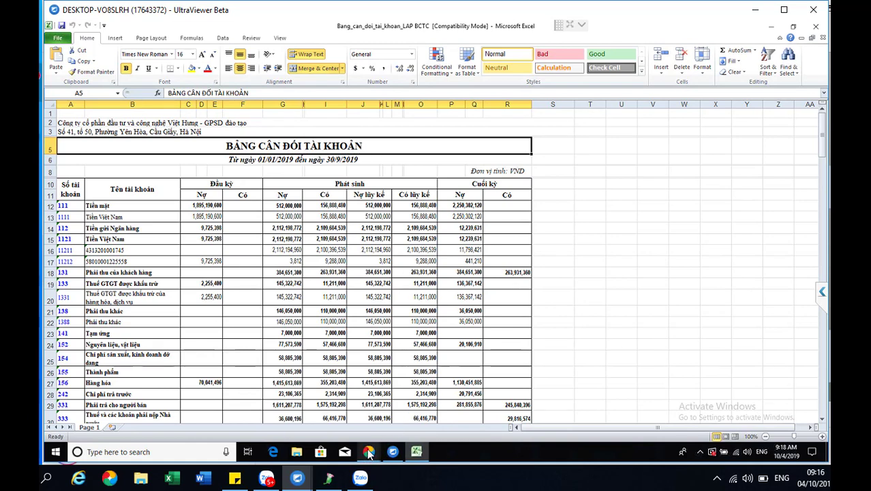
pyautogui.hotkey('alt', 'Tab')
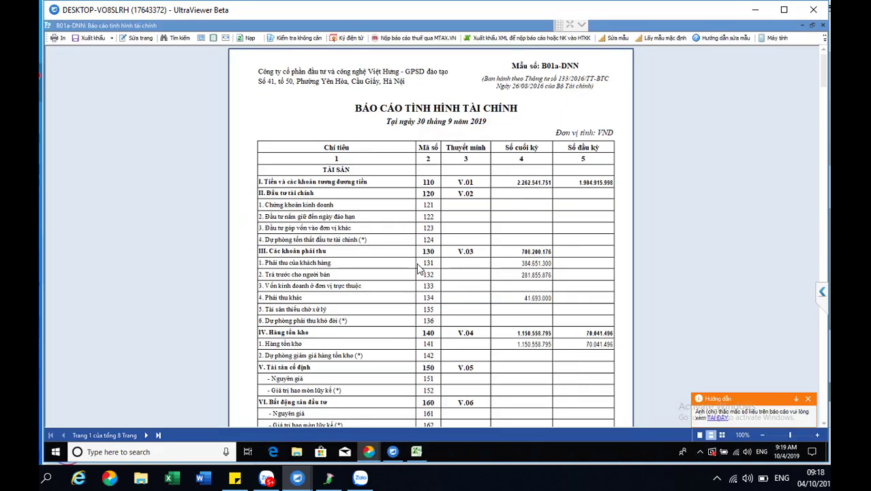
pyautogui.hotkey('alt', 'Tab')
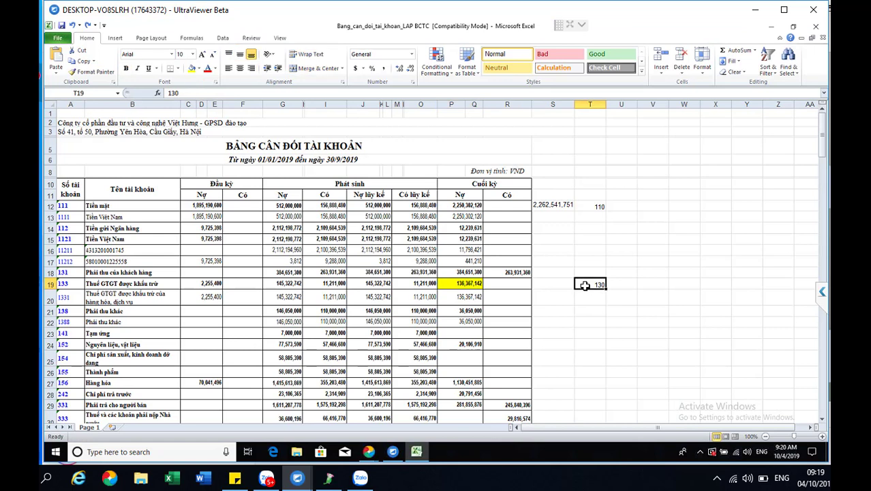
# Clear the 130 beside account 133, highlight account 131's closing debit balance in yellow, and return to the B01a-DNN report
pyautogui.click(470, 271)
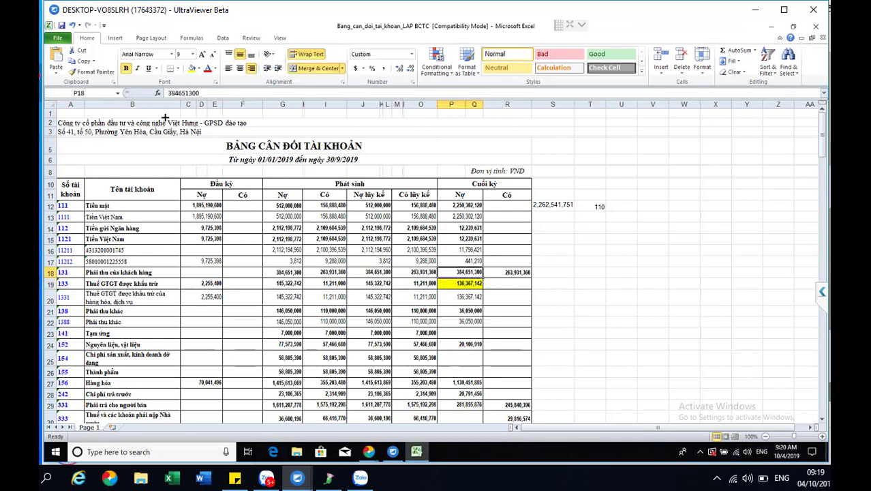
pyautogui.click(192, 69)
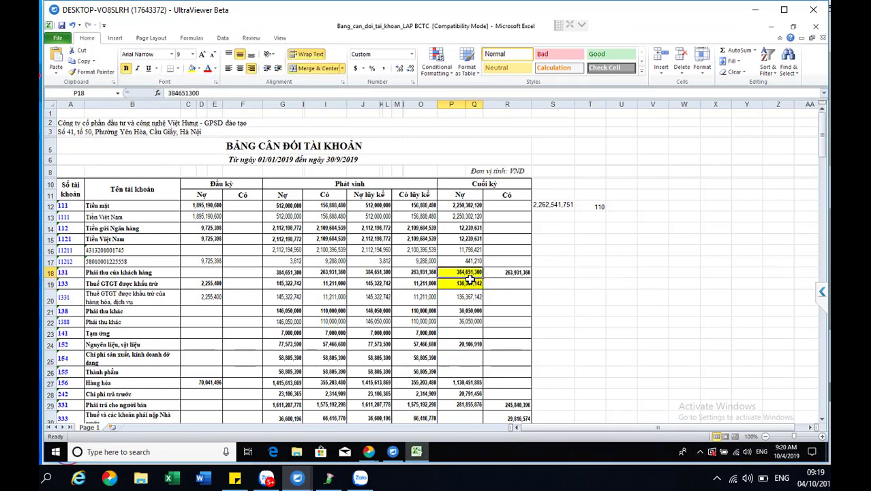
pyautogui.click(367, 452)
pyautogui.click(419, 407)
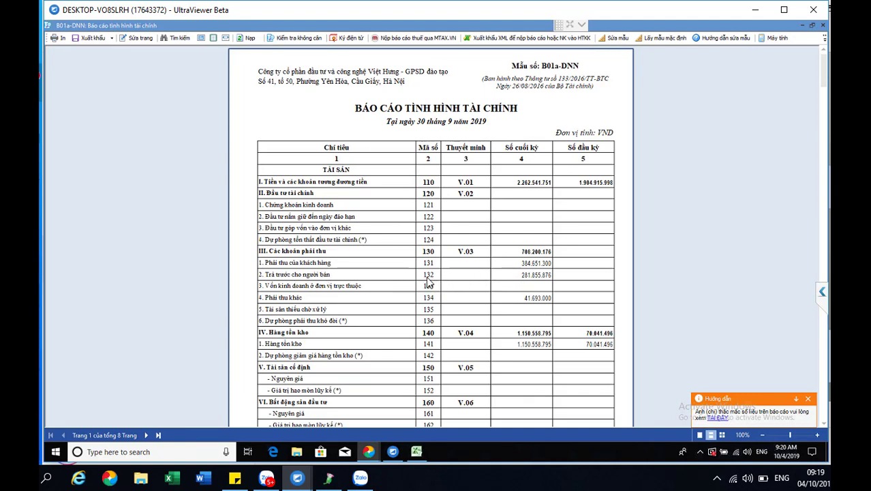
# In the Excel trial balance, highlight the closing debit balance of account 331 in yellow
pyautogui.click(416, 451)
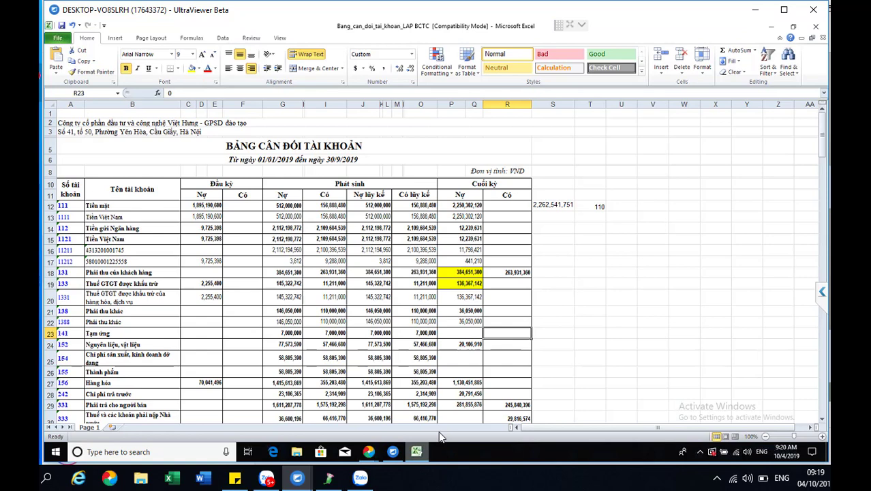
pyautogui.click(450, 398)
pyautogui.scroll(-4, 162, 385)
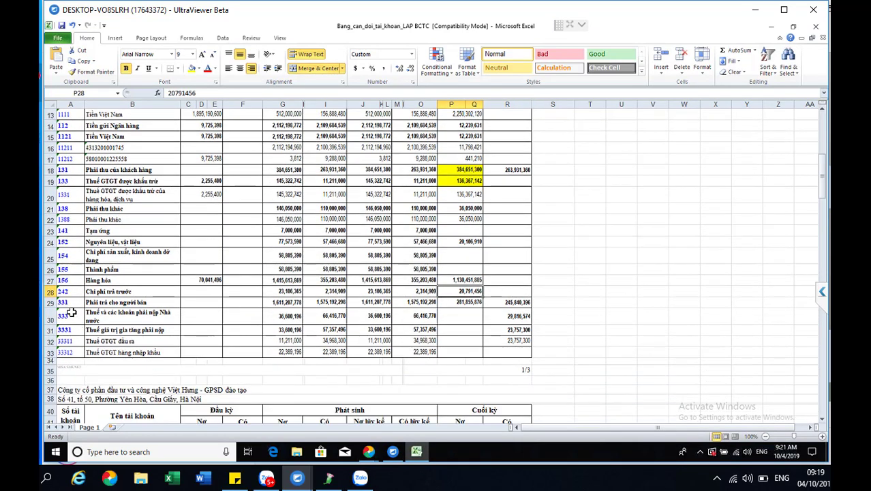
pyautogui.click(49, 303)
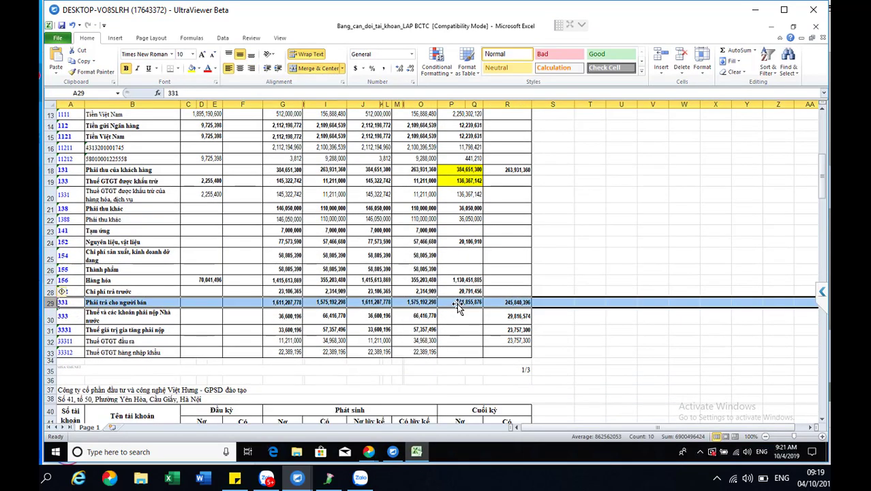
pyautogui.click(458, 304)
pyautogui.scroll(-2, 544, 267)
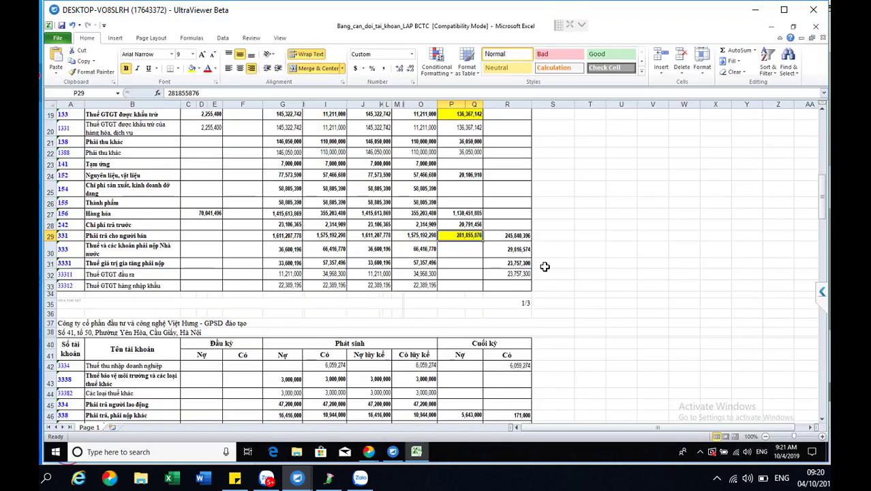
# Check the closing debit balances of accounts 242, 141 and 1388 against the receivables lines in the B01a-DNN report
pyautogui.click(51, 224)
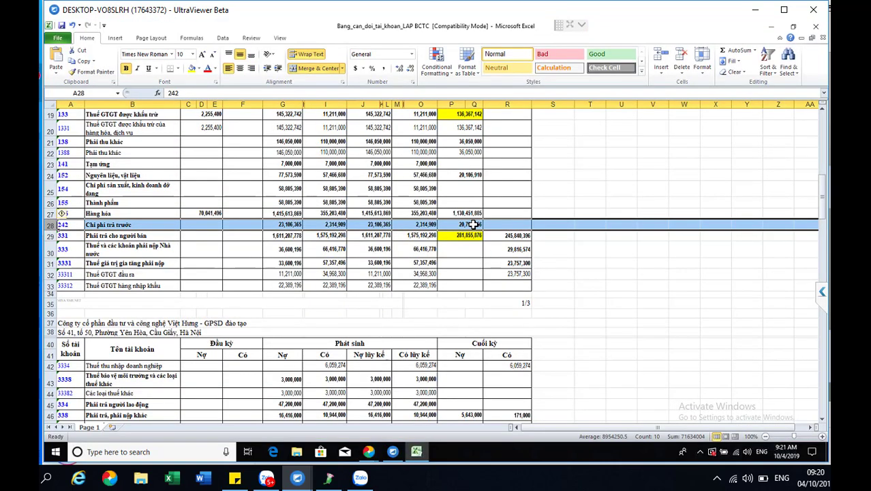
pyautogui.click(474, 224)
pyautogui.moveTo(368, 451)
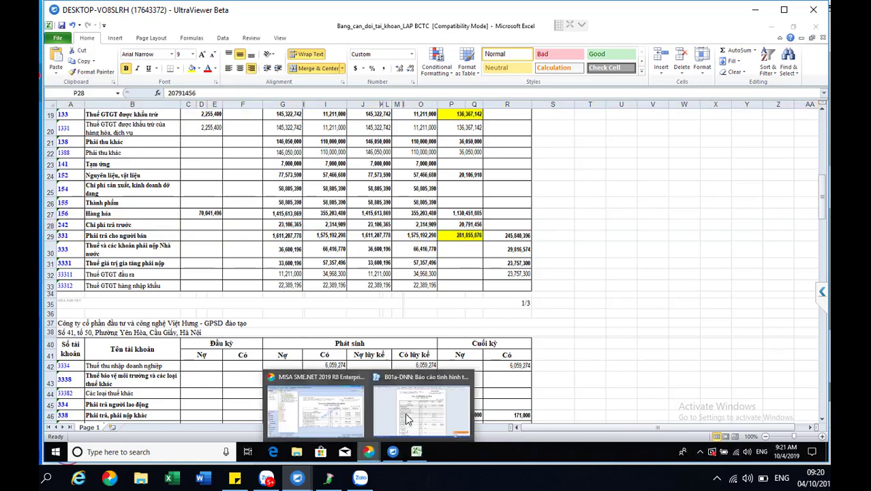
pyautogui.click(405, 413)
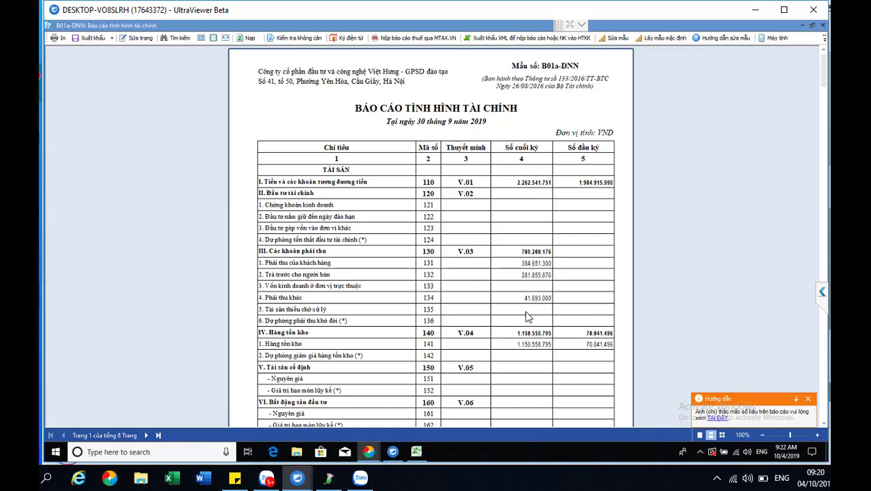
pyautogui.click(417, 454)
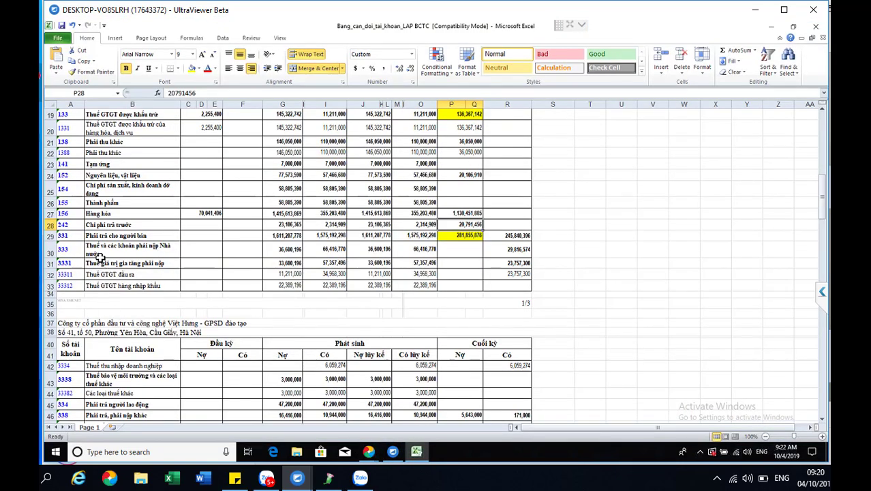
pyautogui.click(49, 164)
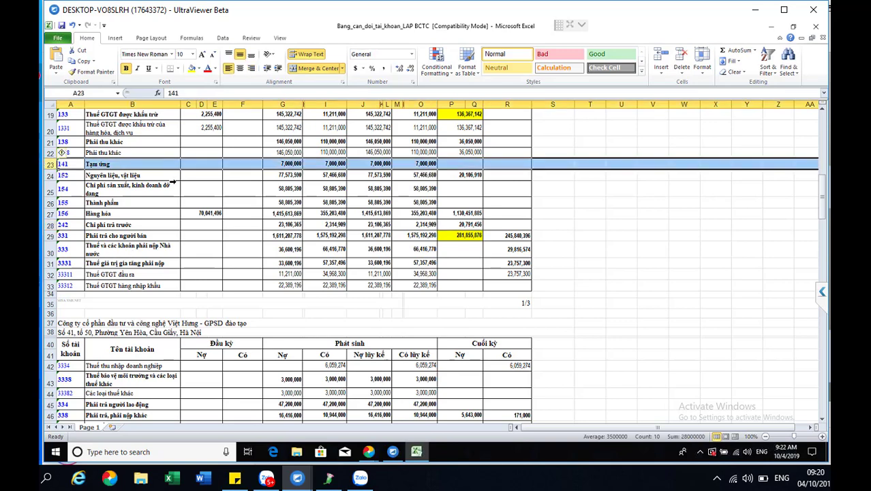
pyautogui.click(474, 152)
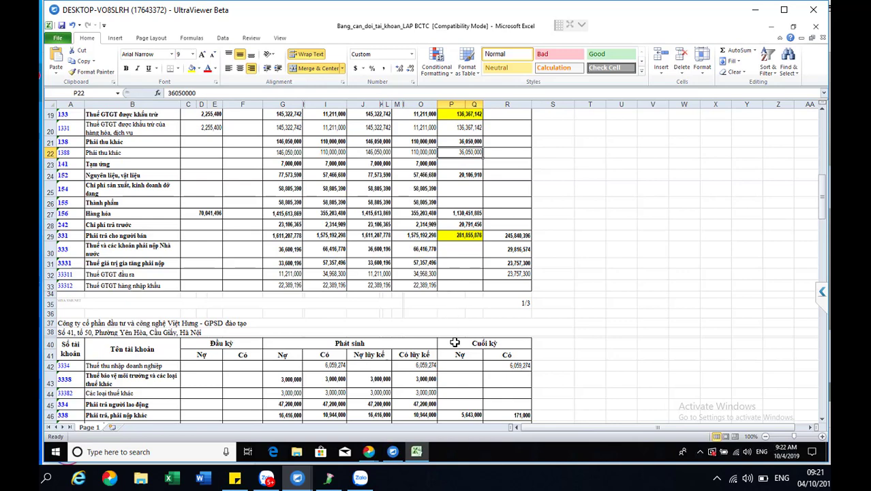
# In cell S22, add the closing debit balances of accounts 138 and 338 with the formula =P21+P46
pyautogui.click(559, 150)
pyautogui.write('=')
pyautogui.click(465, 152)
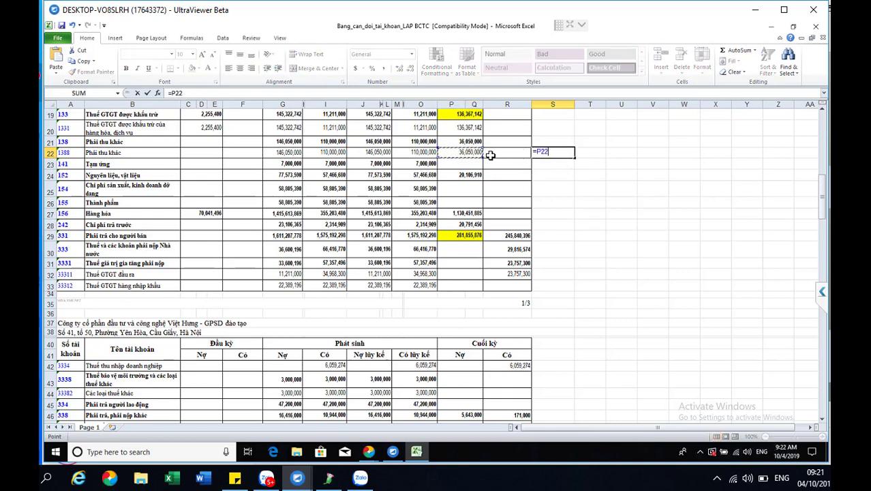
pyautogui.click(477, 141)
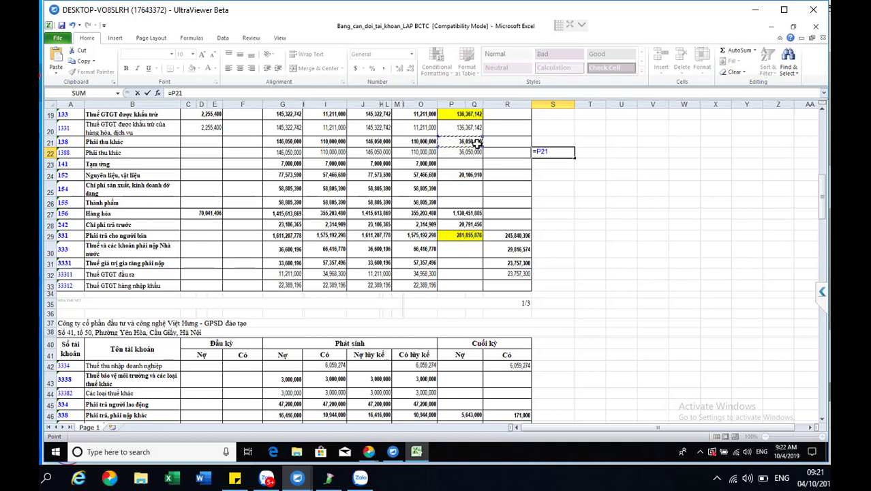
pyautogui.write('+')
pyautogui.click(471, 416)
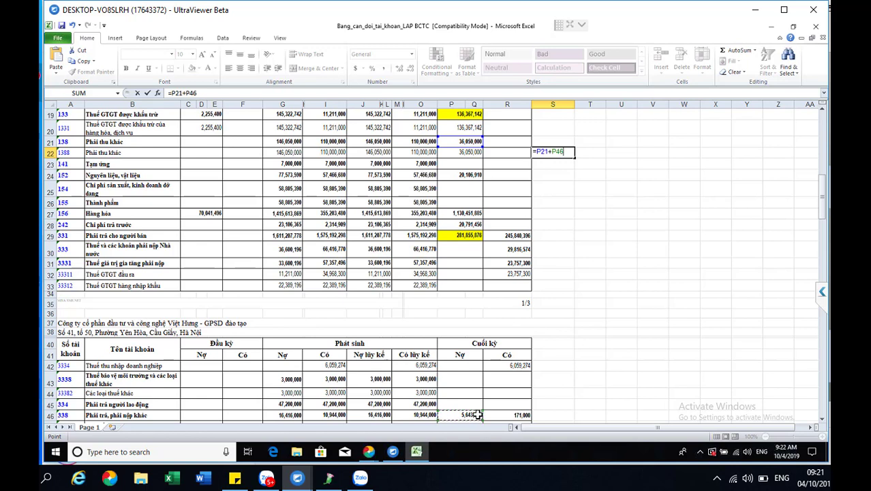
pyautogui.press('Return')
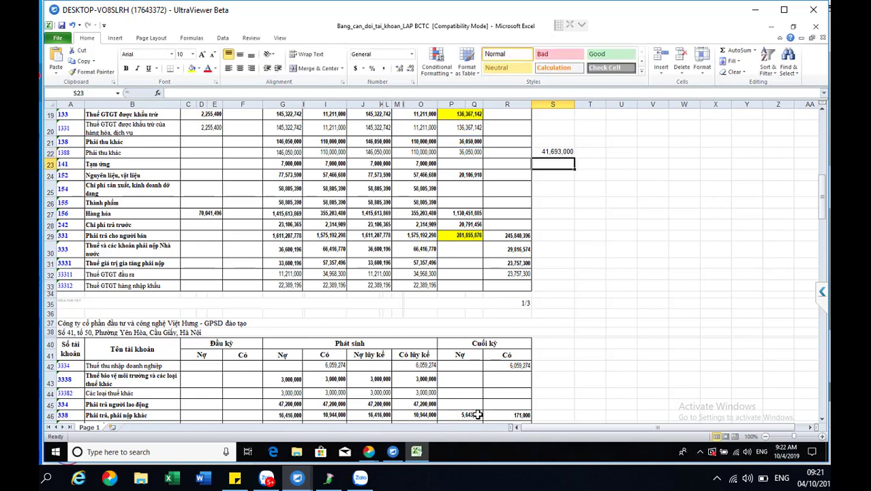
pyautogui.click(561, 153)
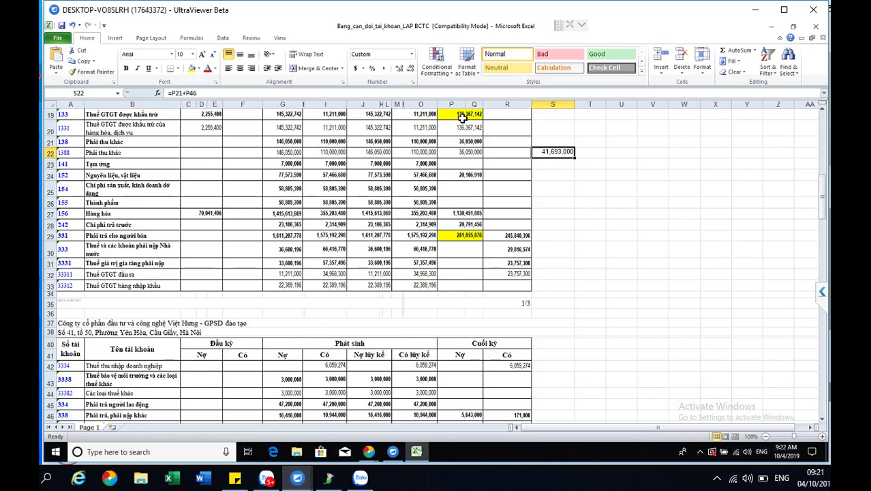
# Review the closing balances of accounts 331, 133, 138 and 338 in the trial balance alongside the sum in S22
pyautogui.click(469, 235)
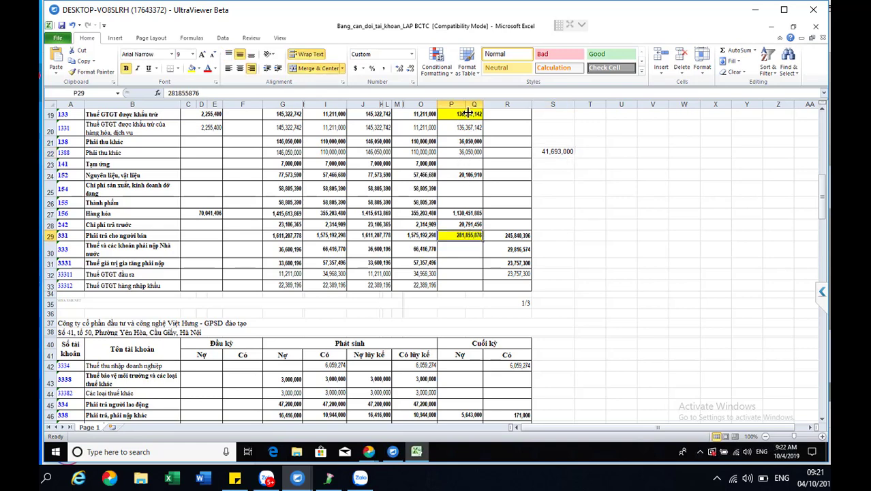
pyautogui.click(468, 115)
pyautogui.moveTo(467, 116); pyautogui.dragTo(465, 370)
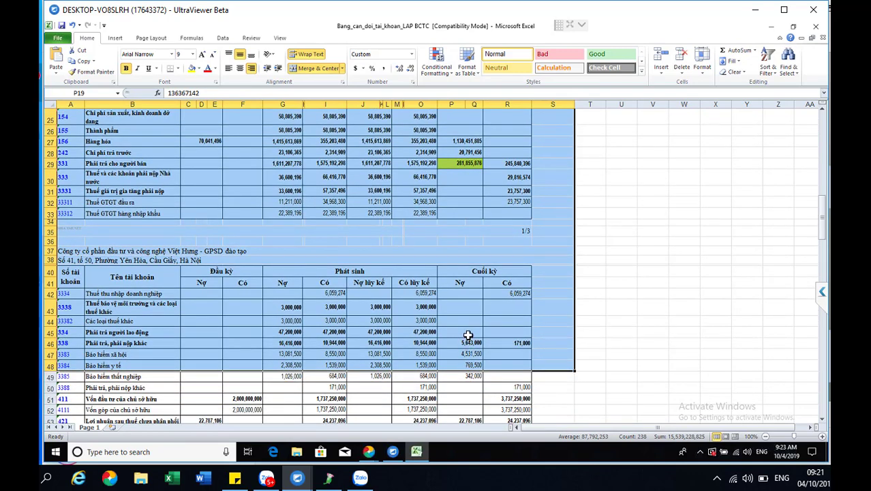
pyautogui.click(467, 343)
pyautogui.click(561, 166)
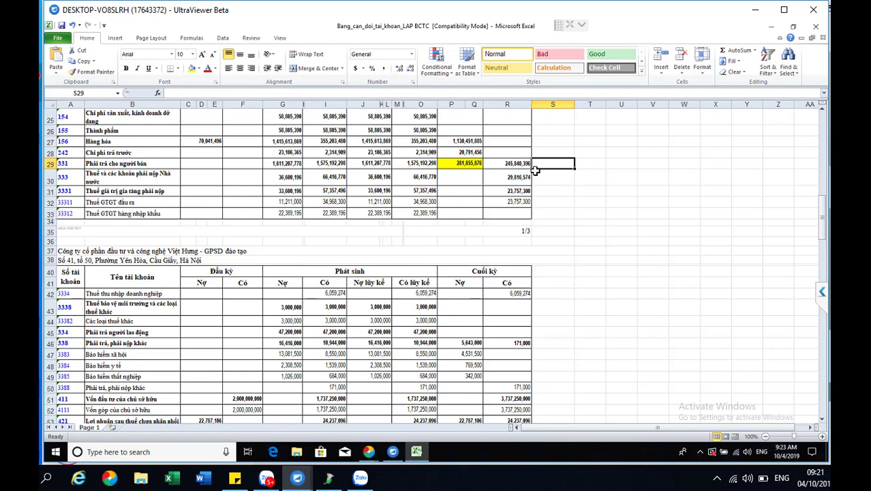
pyautogui.scroll(2, 538, 170)
pyautogui.click(559, 152)
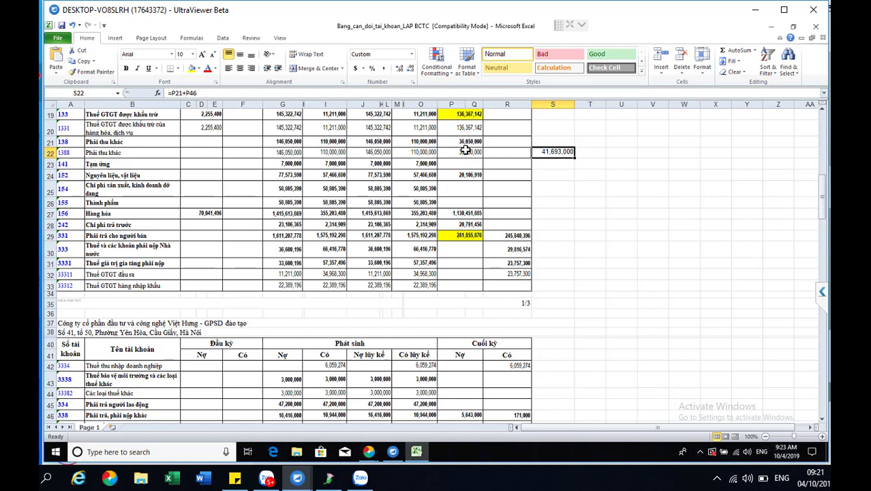
pyautogui.click(126, 141)
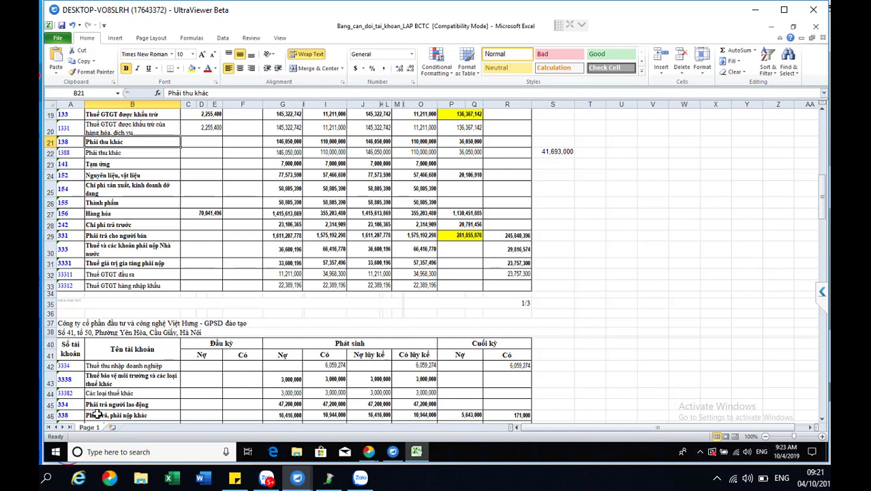
pyautogui.click(128, 416)
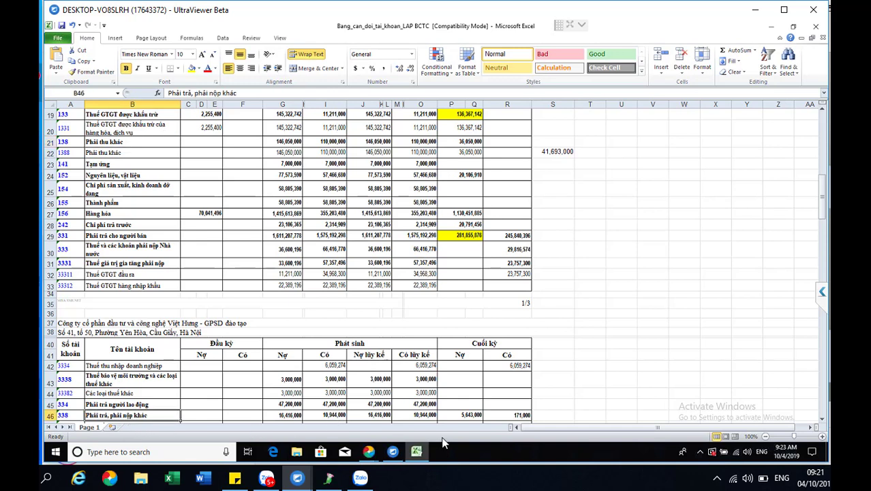
pyautogui.click(498, 414)
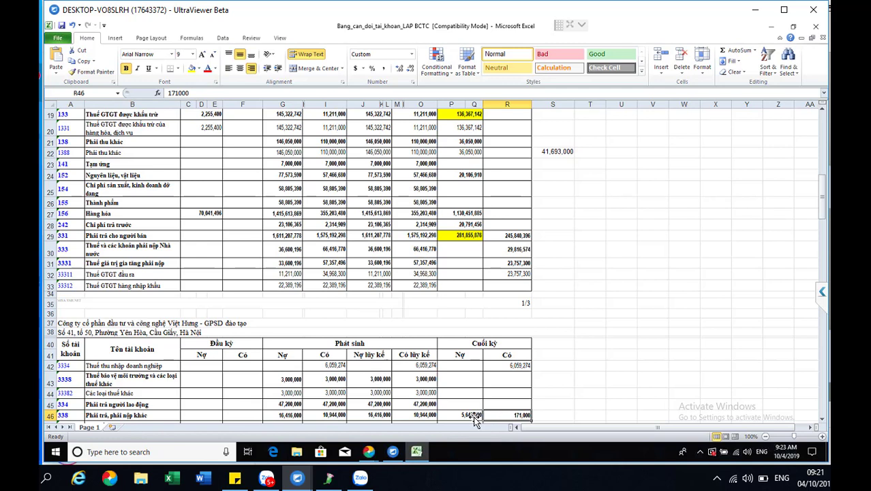
pyautogui.click(473, 416)
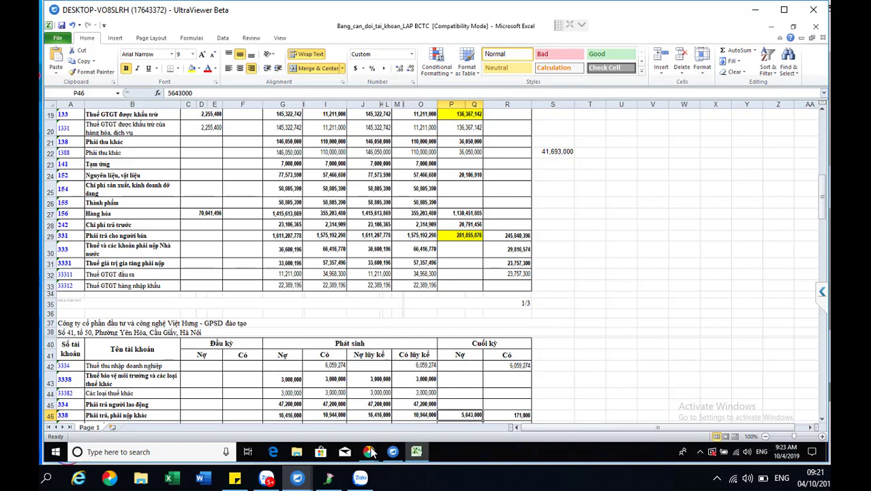
# Compare account 133's closing debit balance in the Excel trial balance with deductible VAT line 181 of the B01a-DNN report
pyautogui.moveTo(370, 451)
pyautogui.click(399, 402)
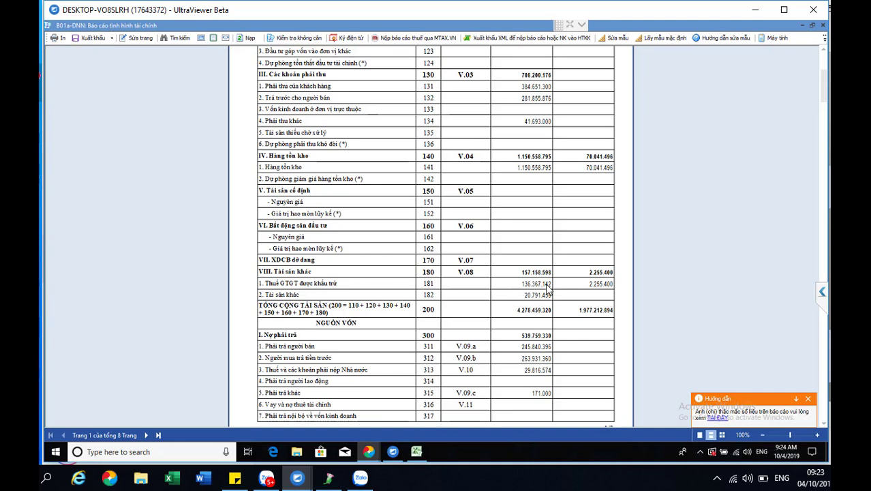
pyautogui.click(416, 452)
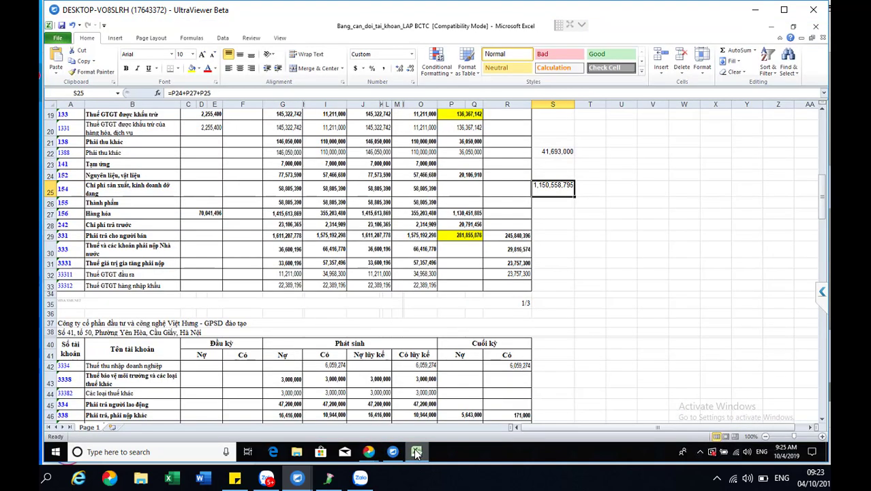
pyautogui.scroll(2, 77, 184)
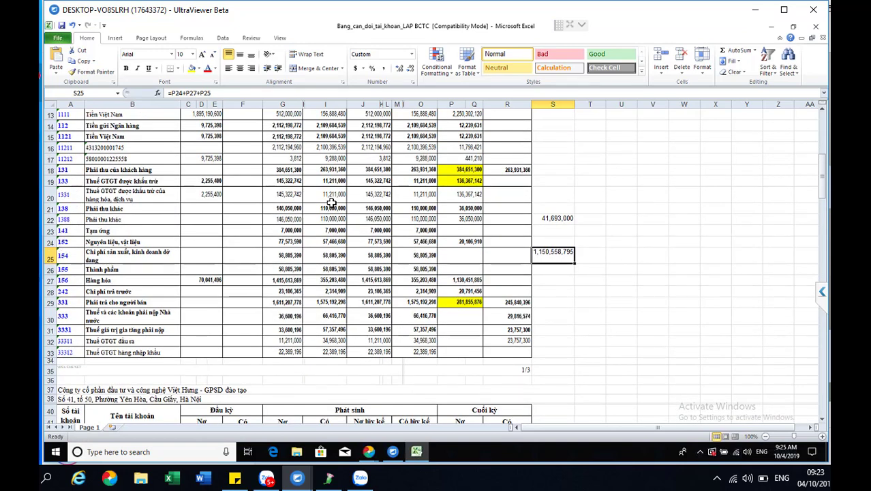
pyautogui.click(468, 182)
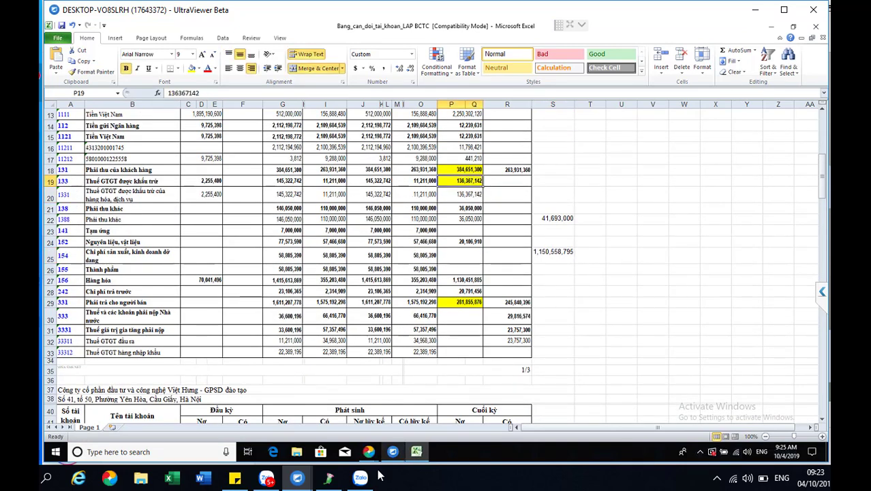
pyautogui.moveTo(392, 451)
pyautogui.click(415, 409)
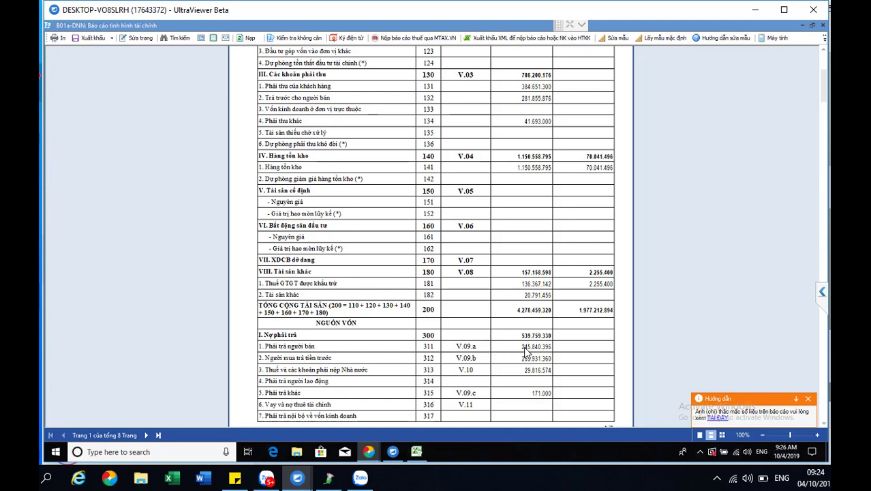
# In the Excel trial balance, highlight account 331's closing credit balance in yellow and return to the B01a-DNN report
pyautogui.click(424, 451)
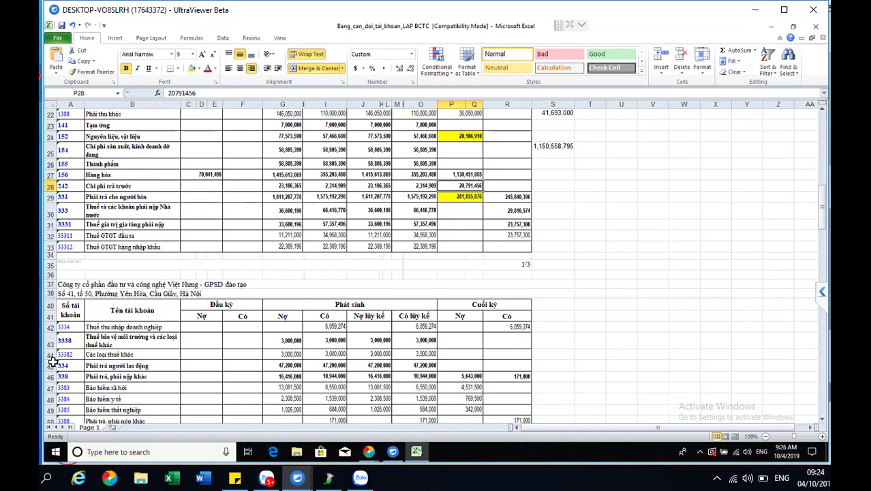
pyautogui.click(47, 197)
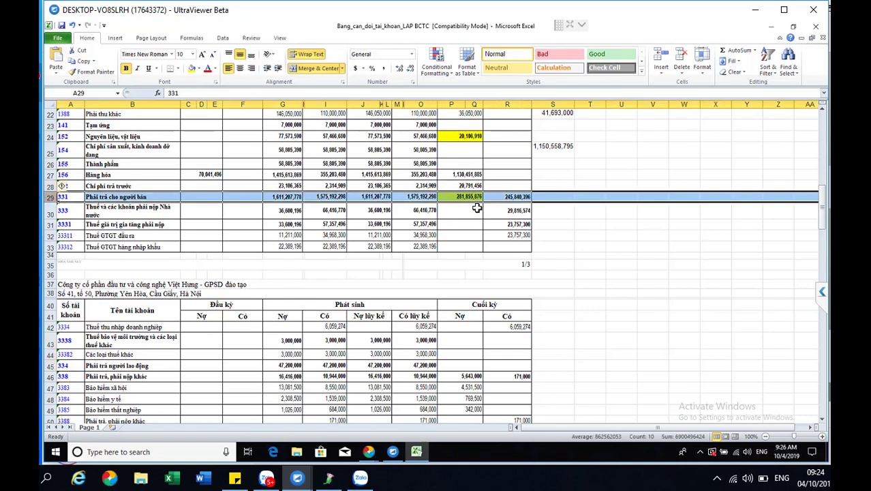
pyautogui.click(507, 197)
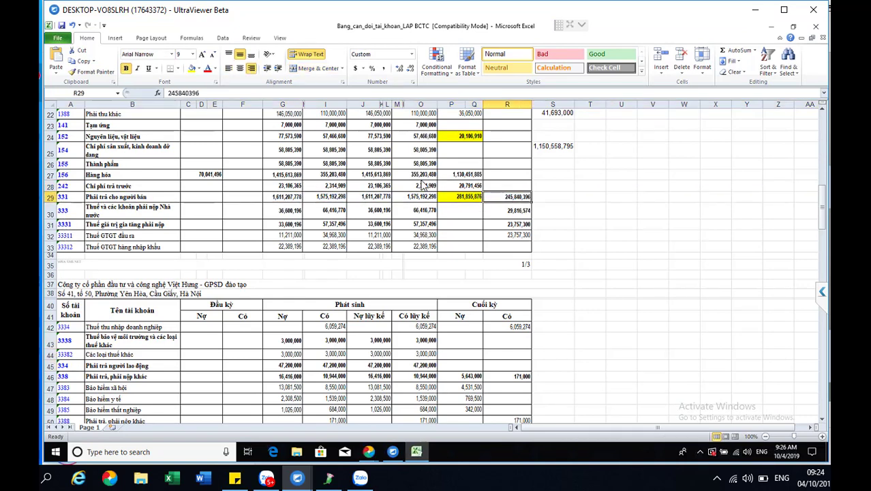
pyautogui.click(191, 68)
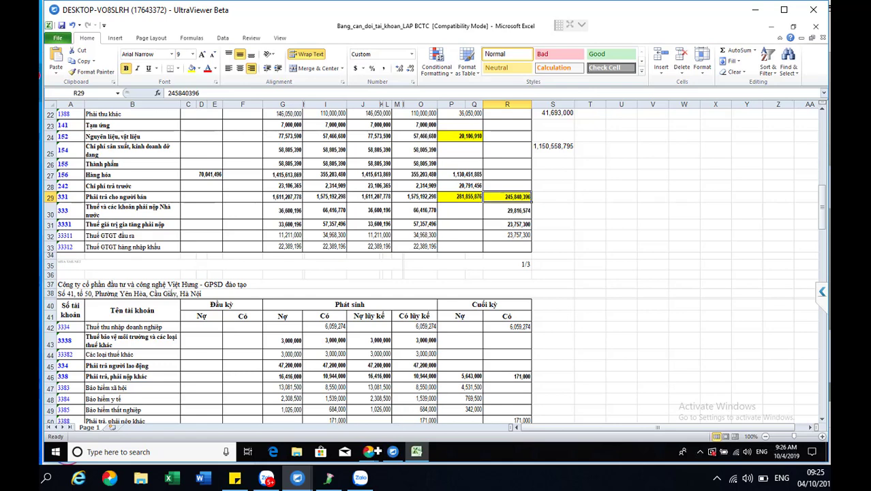
pyautogui.moveTo(369, 451)
pyautogui.click(418, 417)
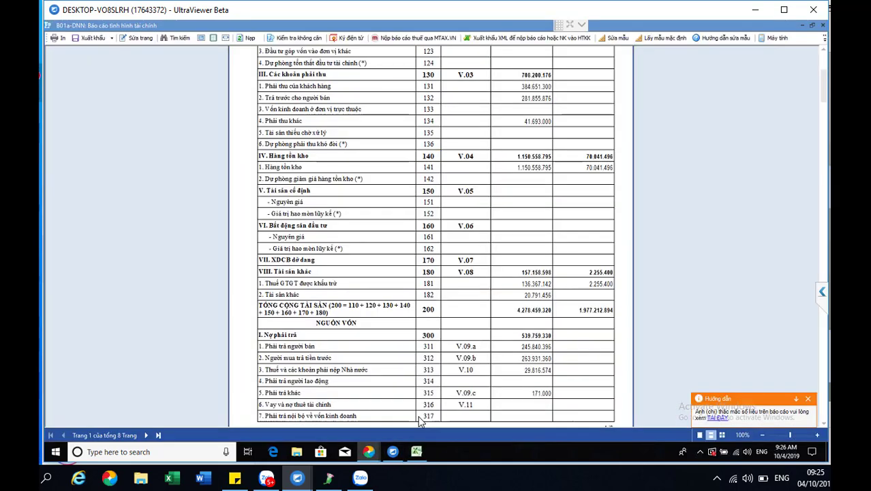